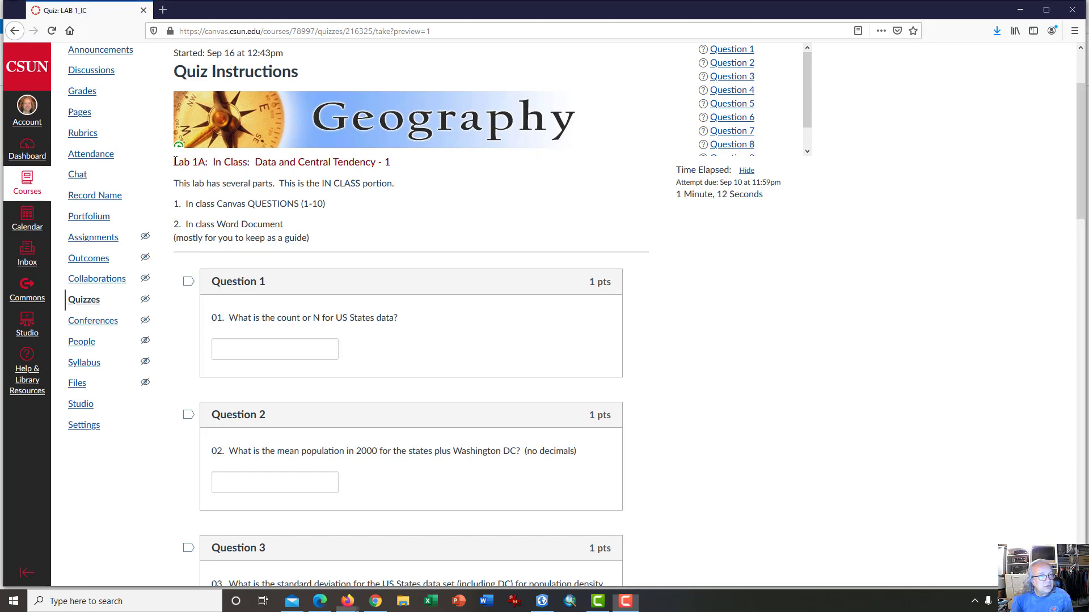
Step: Review the Lab 1A quiz title and the Lab1C_HW assignment requirements, closing both pages
{"action": "left_click_drag", "start_coordinate": [174, 161], "coordinate": [397, 166]}
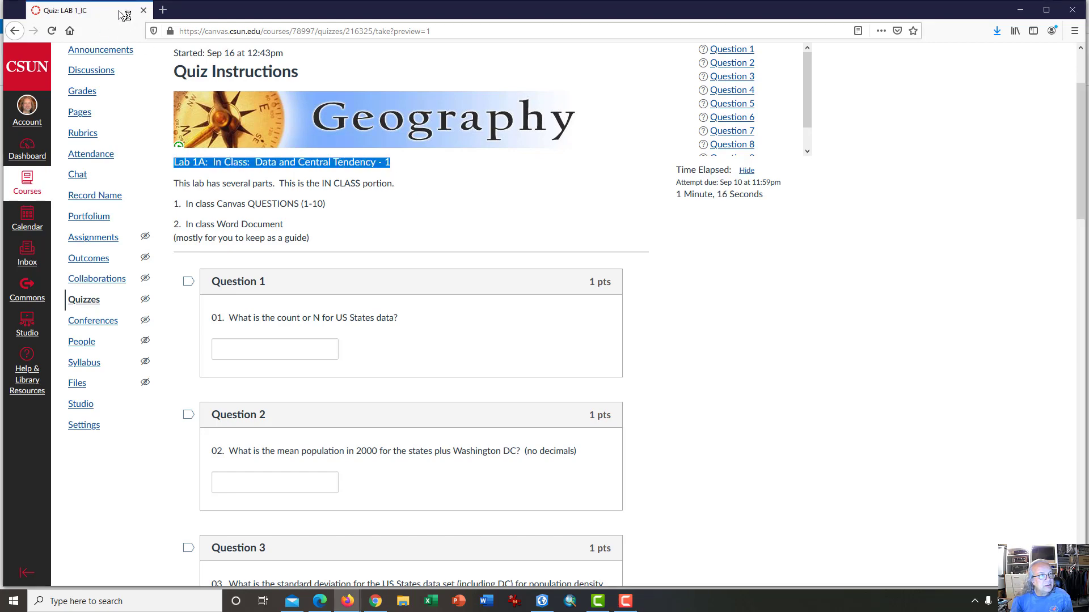
{"action": "left_click", "coordinate": [141, 11]}
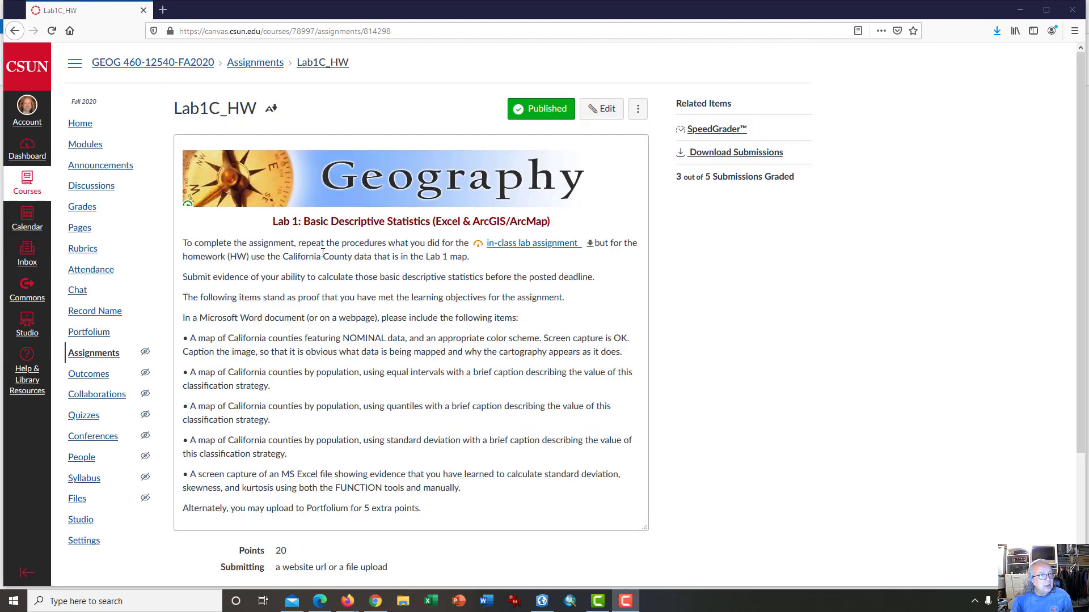
{"action": "left_click_drag", "start_coordinate": [273, 223], "coordinate": [373, 240]}
{"action": "left_click", "coordinate": [363, 254]}
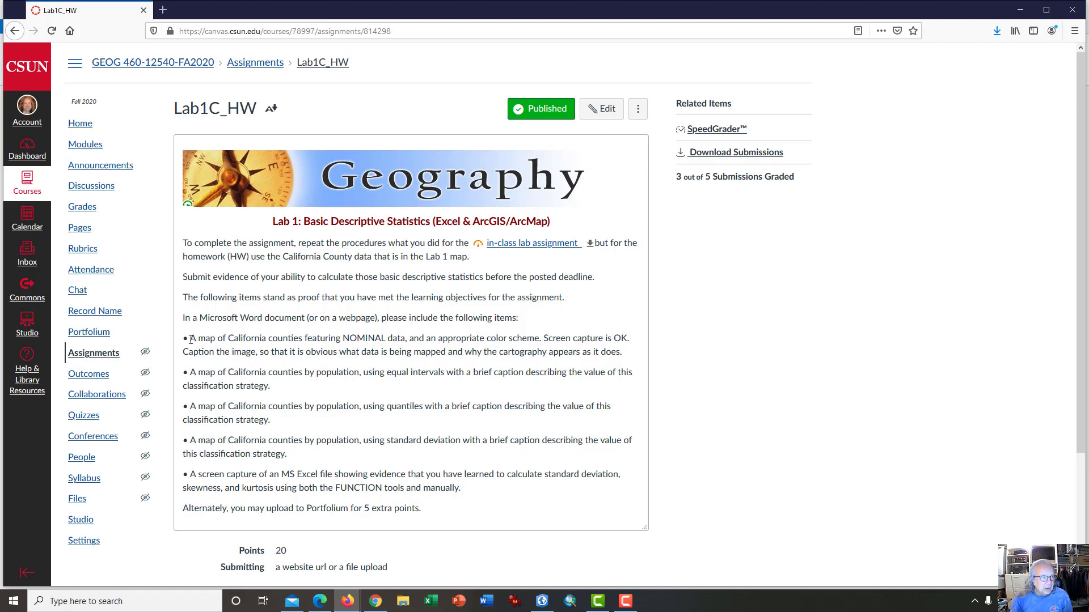
{"action": "left_click_drag", "start_coordinate": [190, 340], "coordinate": [309, 342]}
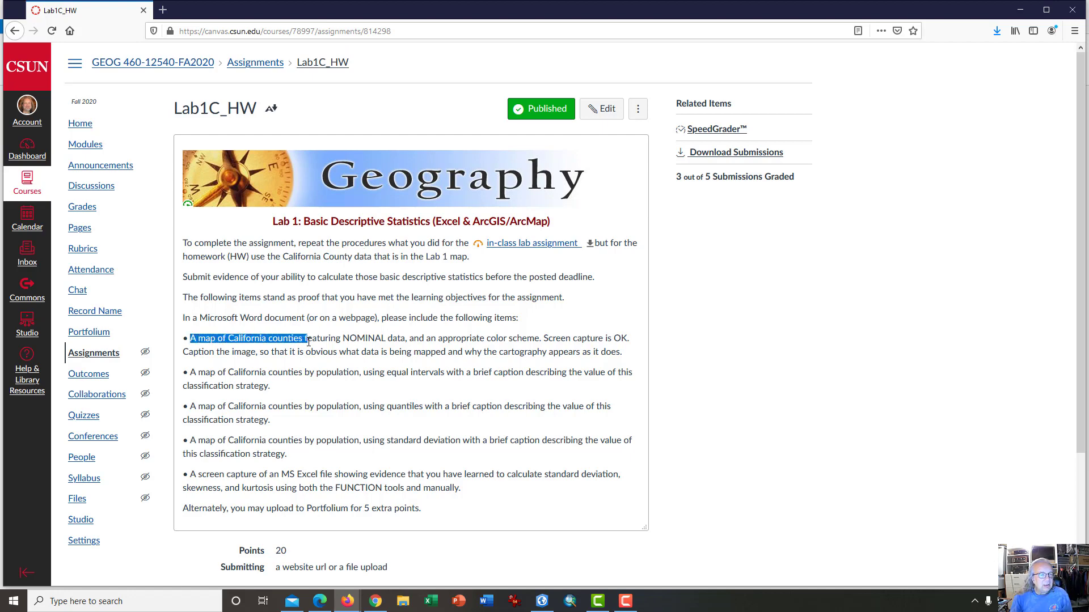
{"action": "left_click", "coordinate": [143, 11]}
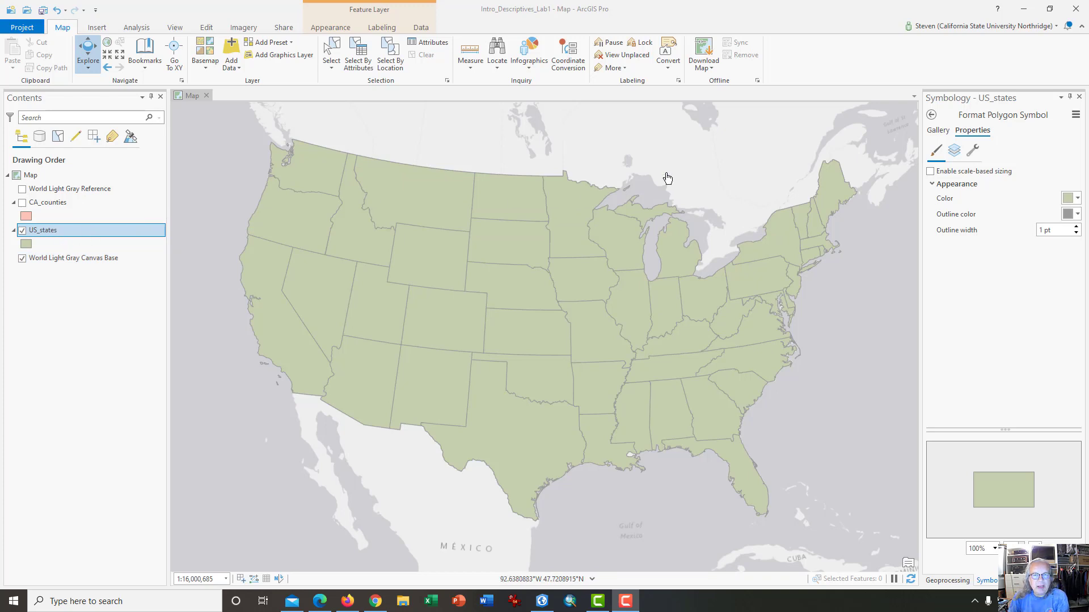
Step: In ArcGIS Pro, close the Symbology and Geoprocessing panes and open the attribute table of the US_states layer
{"action": "left_click", "coordinate": [1080, 97]}
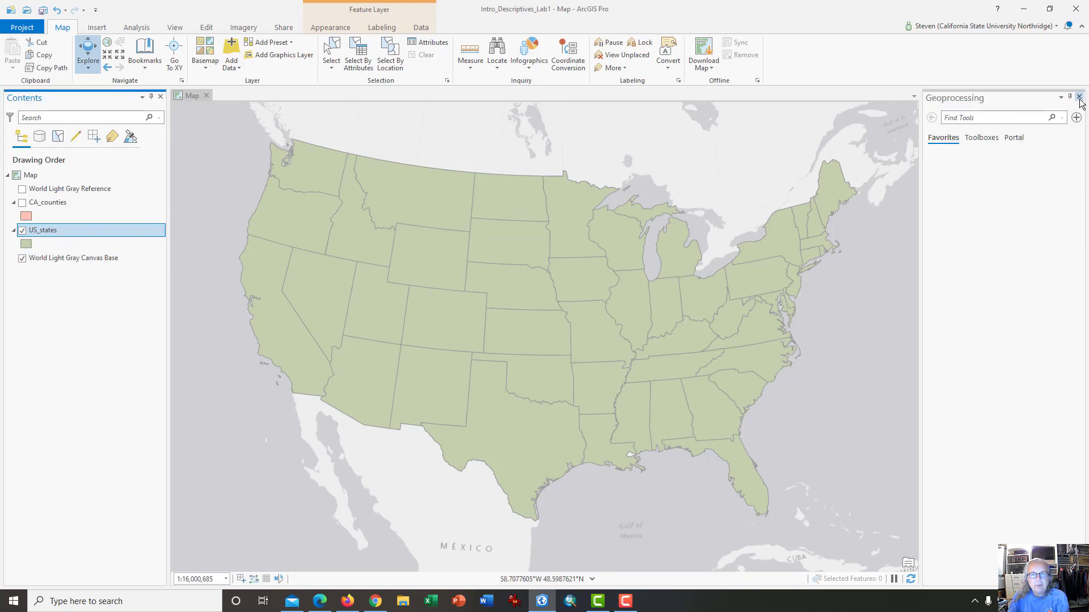
{"action": "left_click", "coordinate": [1079, 97]}
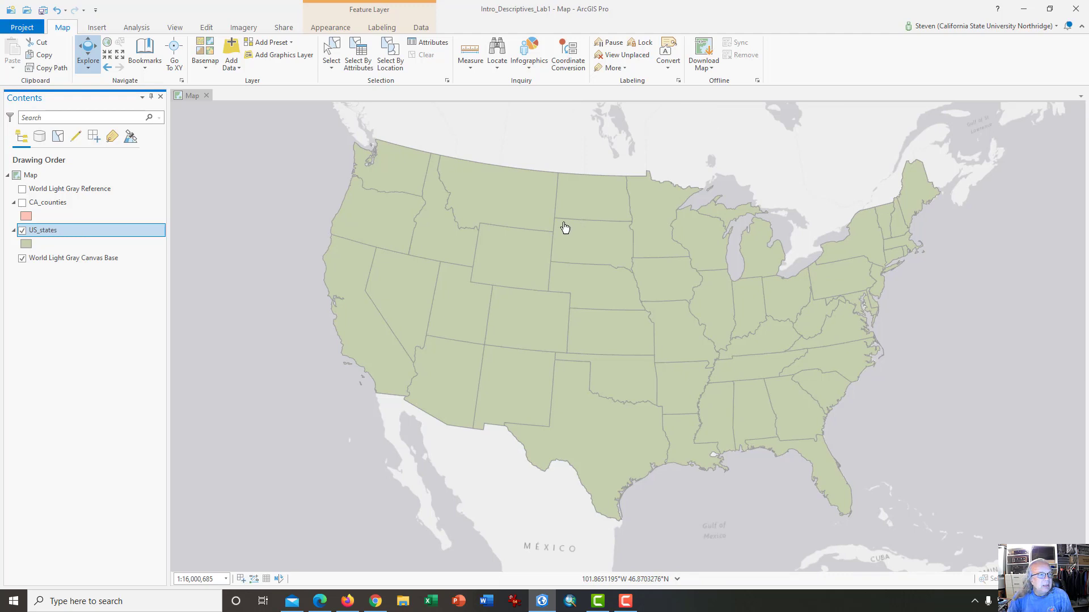
{"action": "right_click", "coordinate": [40, 233]}
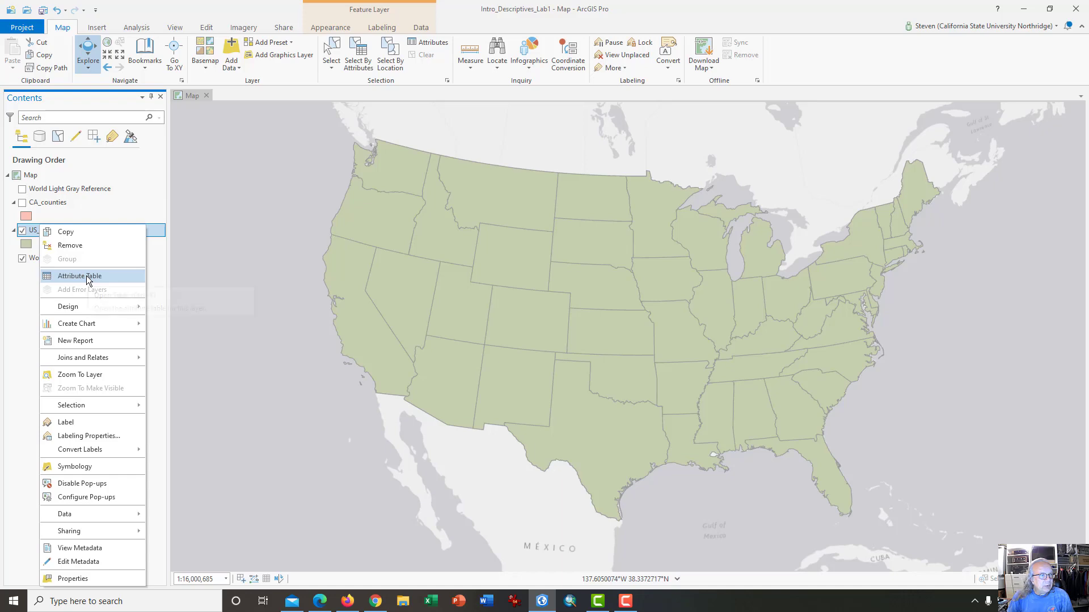
{"action": "left_click", "coordinate": [86, 275]}
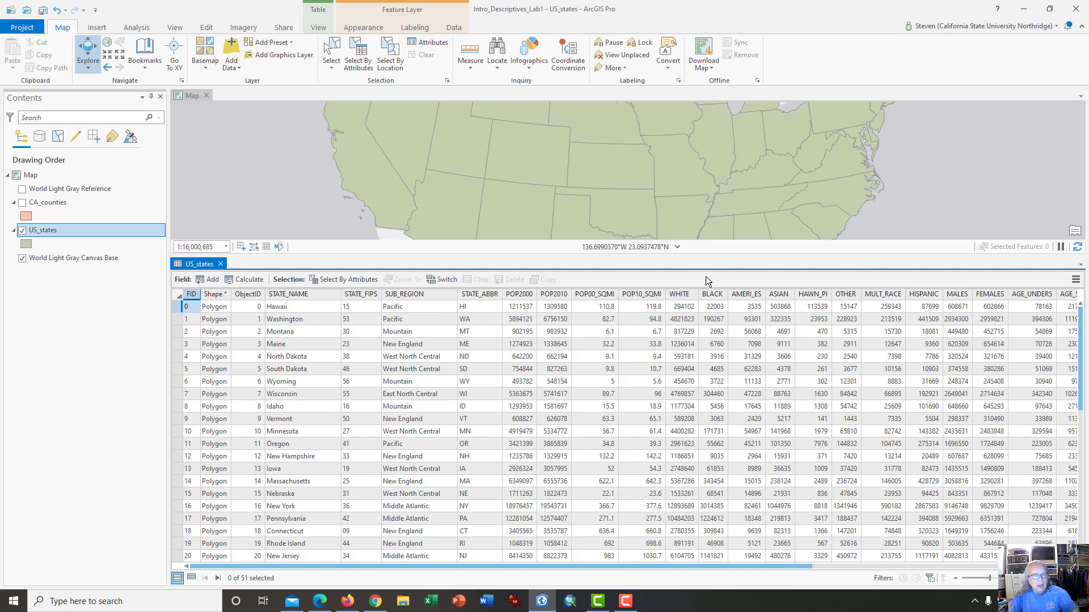
Step: Display the statistics and distribution histogram for the POP2000 field of US_states
{"action": "right_click", "coordinate": [525, 294]}
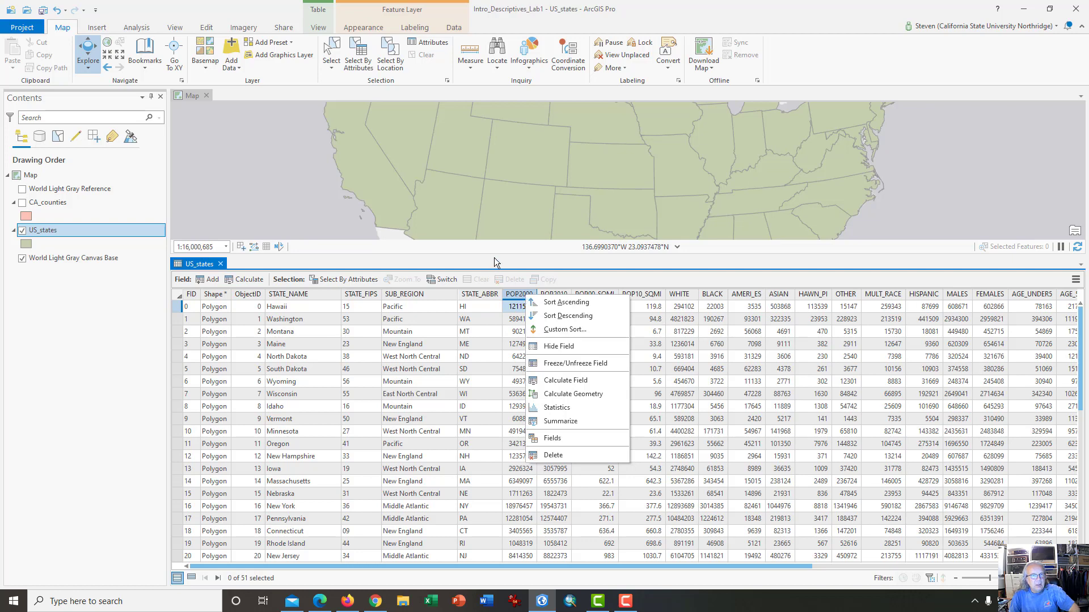
{"action": "right_click", "coordinate": [517, 296]}
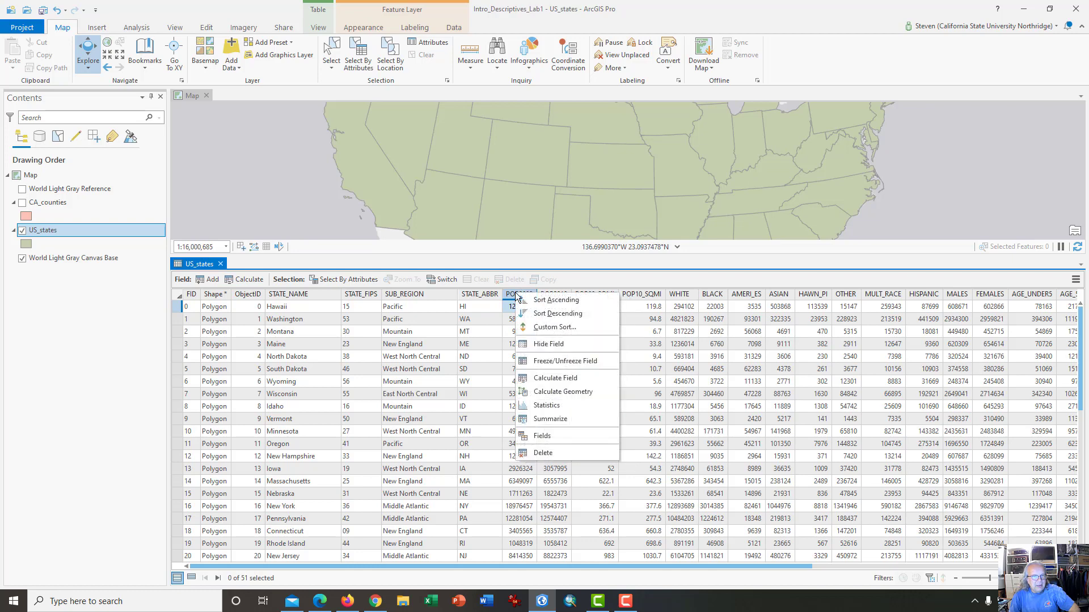
{"action": "left_click", "coordinate": [533, 406]}
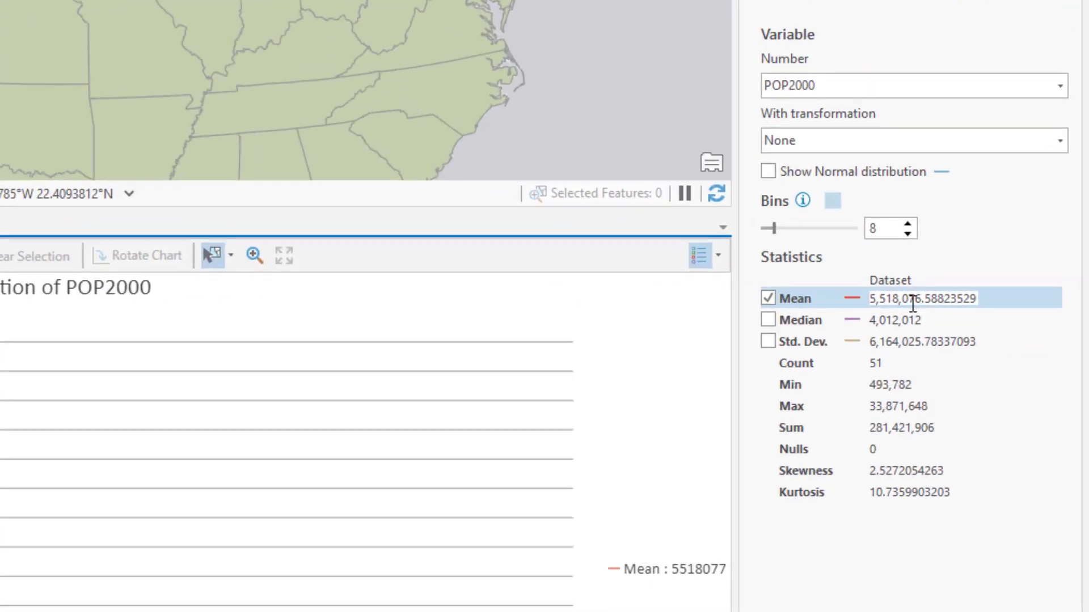
Step: Add the median and standard deviation lines to the POP2000 histogram and check its skewness value
{"action": "left_click", "coordinate": [716, 324]}
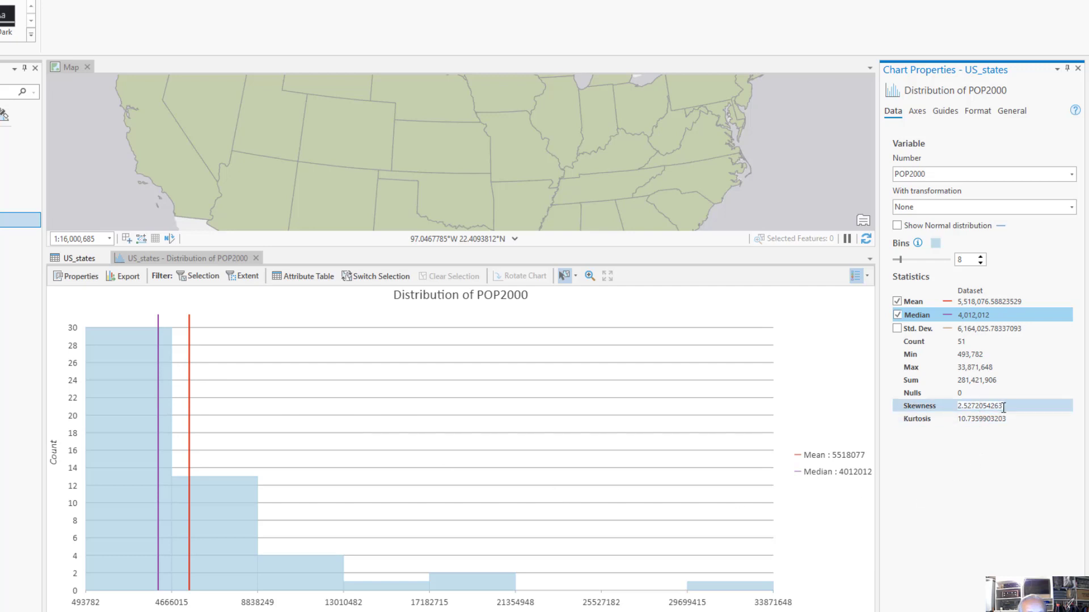
{"action": "left_click_drag", "start_coordinate": [1003, 407], "coordinate": [956, 406]}
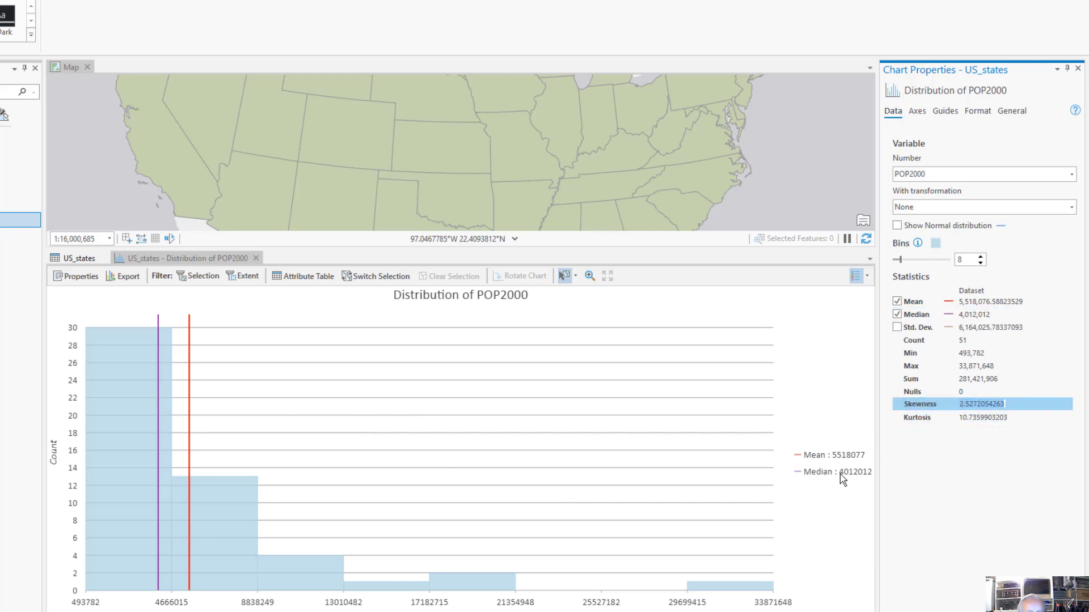
{"action": "left_click", "coordinate": [976, 488]}
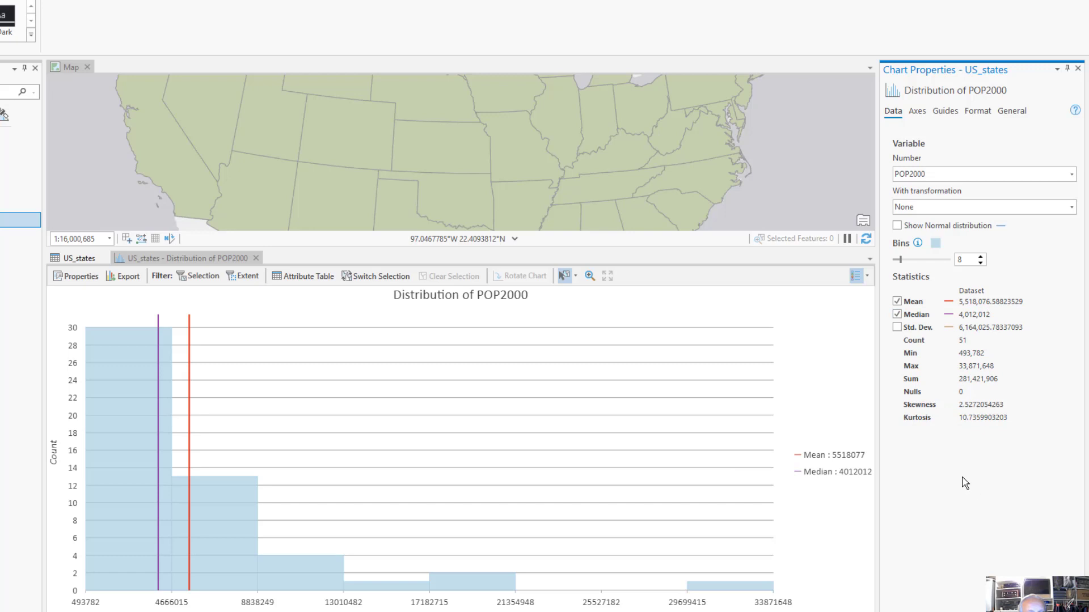
{"action": "left_click", "coordinate": [898, 329]}
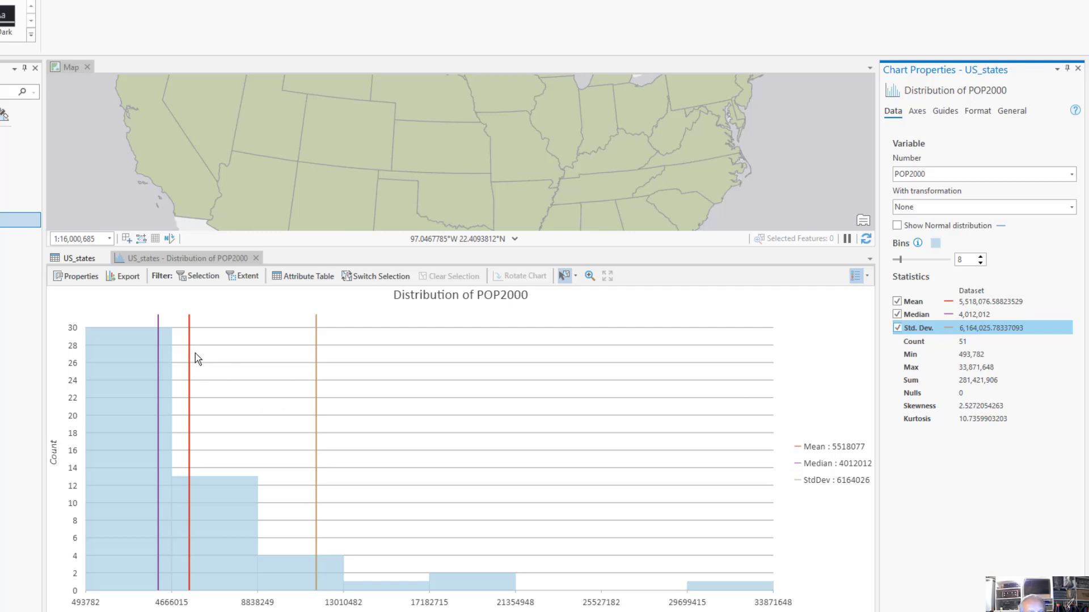
{"action": "left_click", "coordinate": [315, 336]}
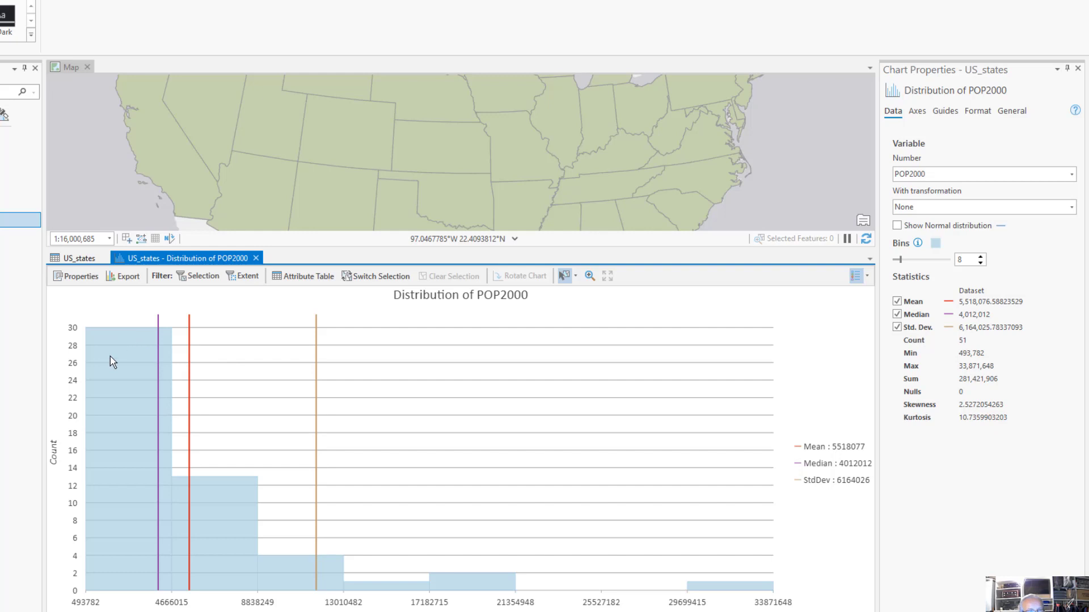
Step: Select the highest-population bar in the POP2000 histogram and view only its selected record in the attribute table, then return to the chart
{"action": "mouse_move", "coordinate": [112, 361]}
{"action": "left_click", "coordinate": [739, 583]}
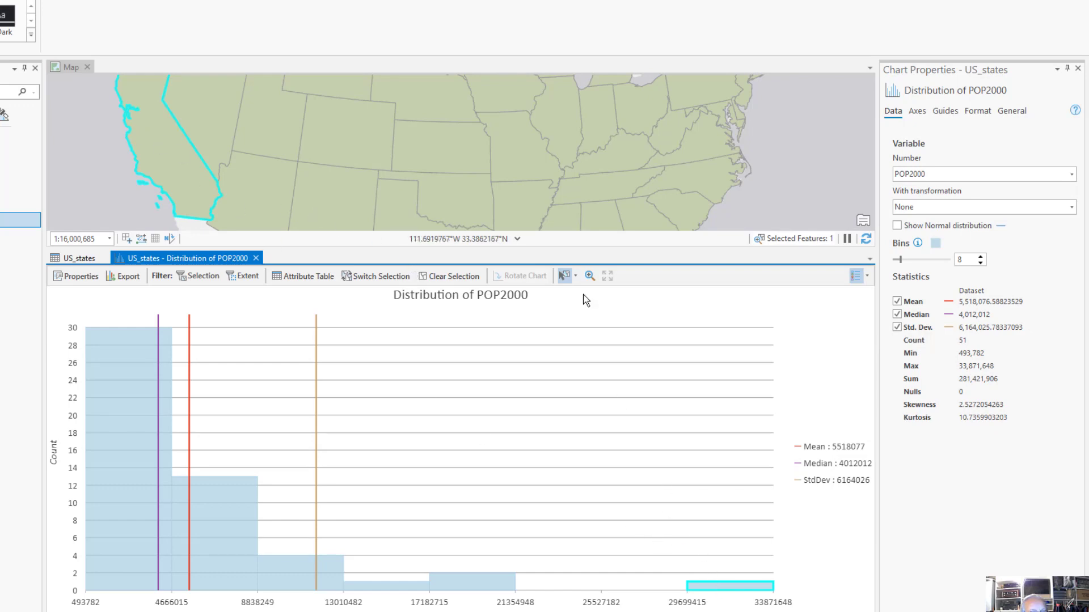
{"action": "left_click", "coordinate": [79, 258]}
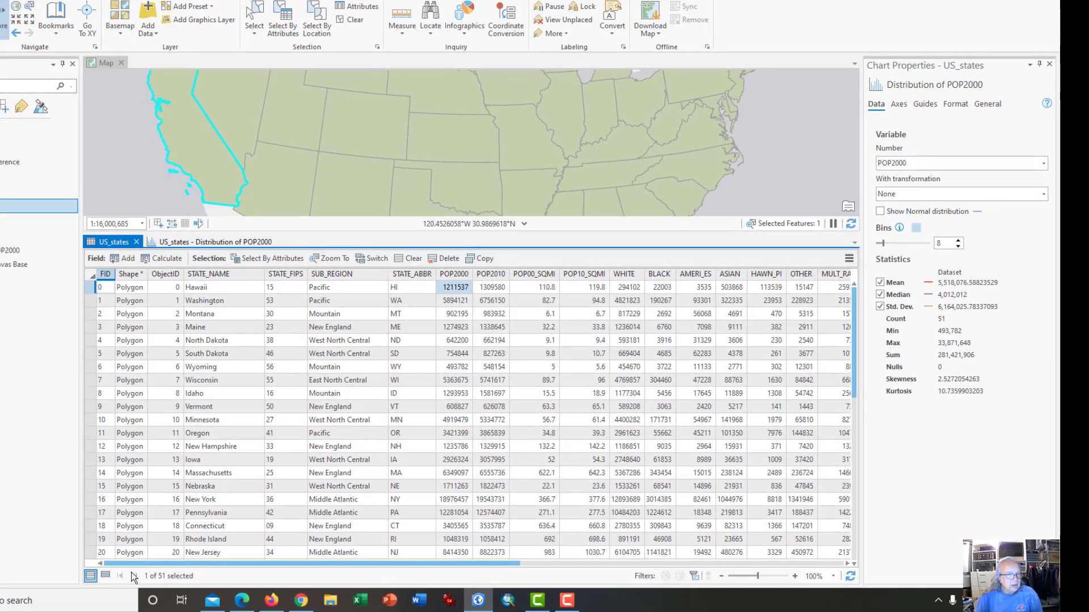
{"action": "left_click", "coordinate": [106, 577]}
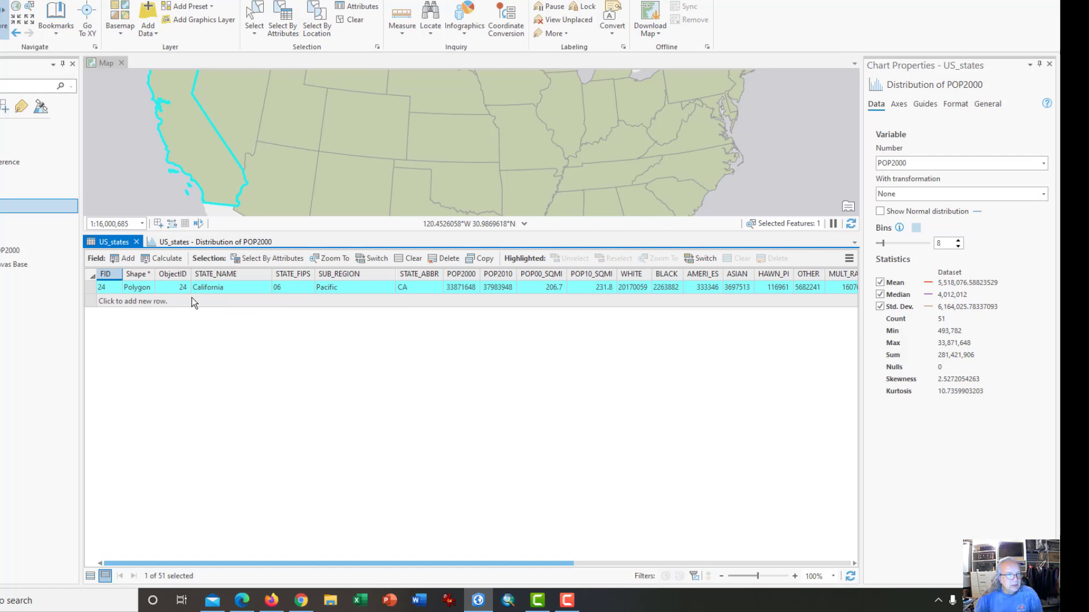
{"action": "left_click", "coordinate": [214, 242]}
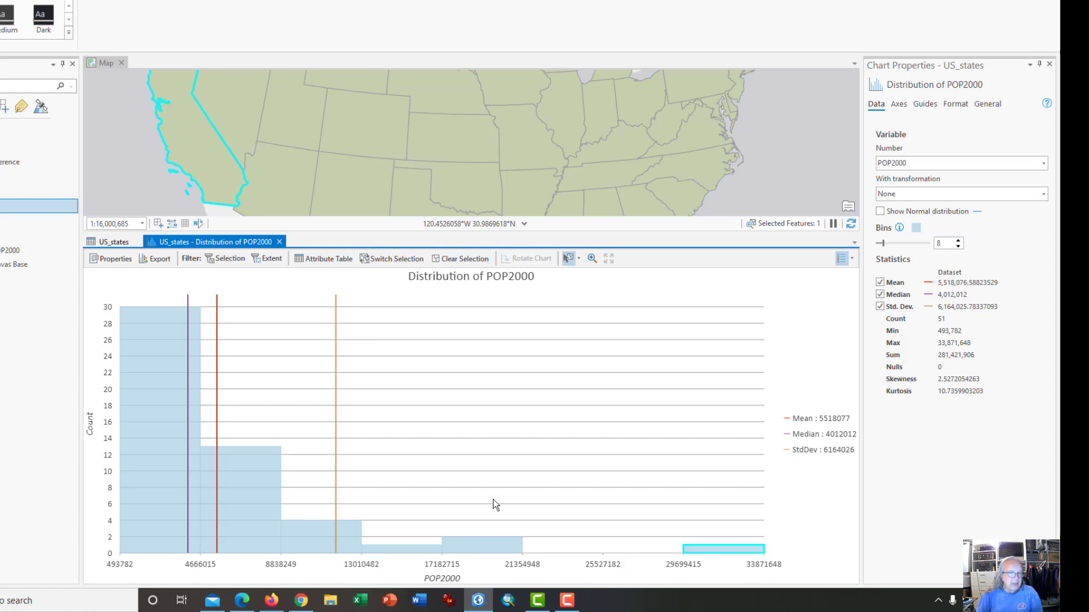
Step: Select the states in the 17182715–21354948 bar of the POP2000 histogram and examine where they lie on the map
{"action": "mouse_move", "coordinate": [487, 549]}
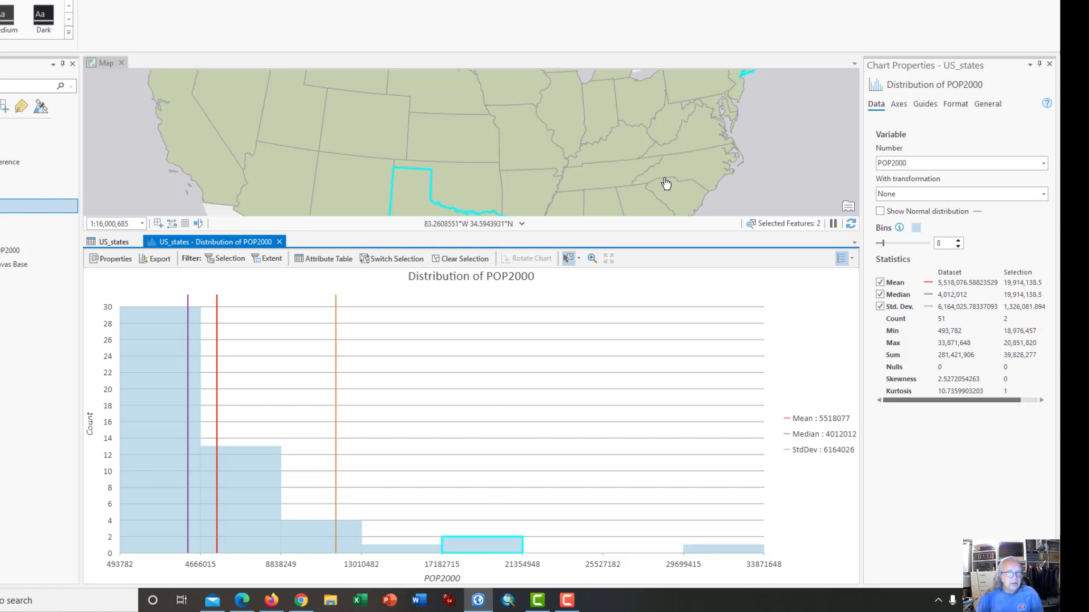
{"action": "scroll", "coordinate": [670, 181], "scroll_direction": "down", "scroll_amount": 2}
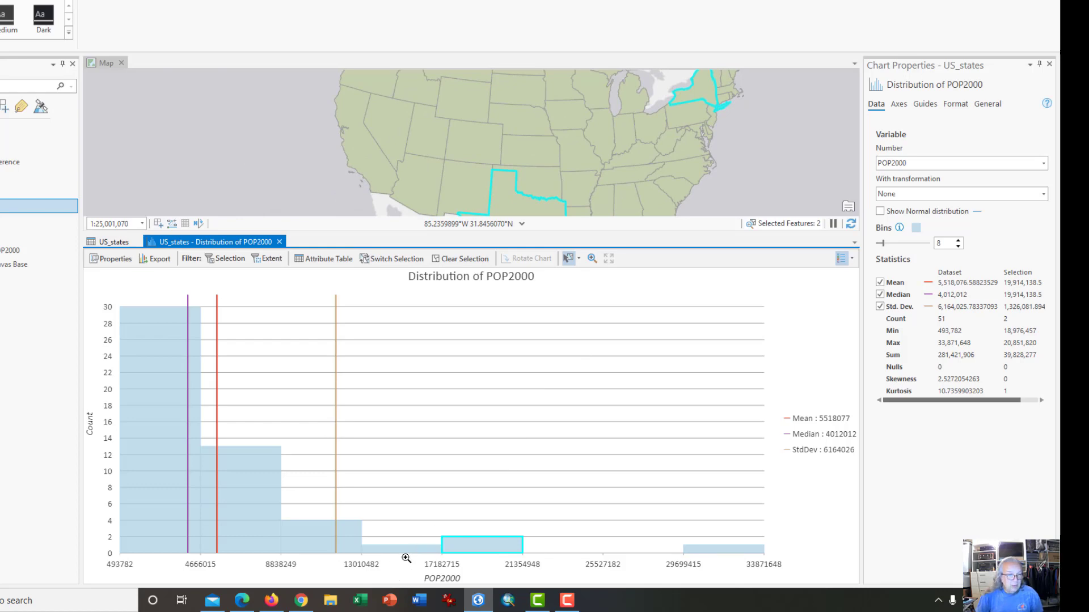
{"action": "scroll", "coordinate": [413, 551], "scroll_direction": "up", "scroll_amount": 3}
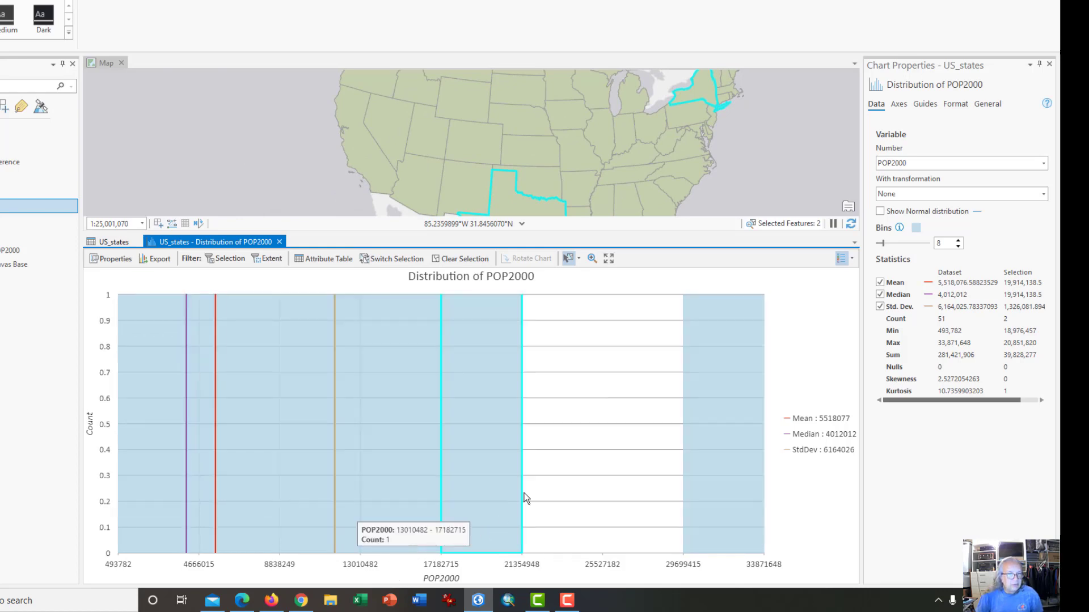
Step: Close the POP2000 chart, clearing the state selection, and display the statistics histogram for the POP00_SQMI field
{"action": "left_click", "coordinate": [279, 242]}
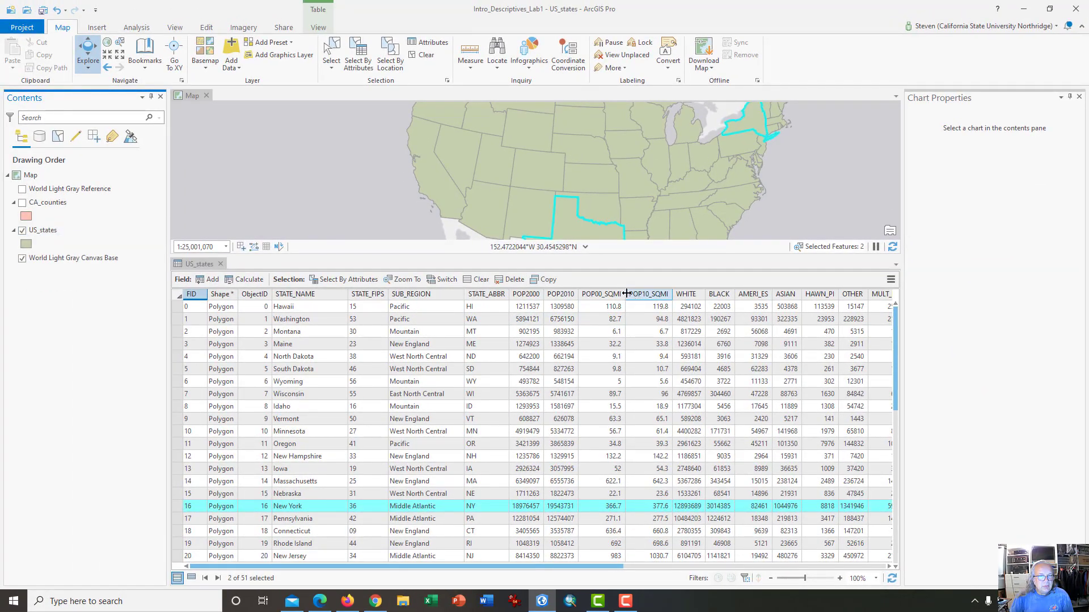
{"action": "left_click", "coordinate": [476, 280]}
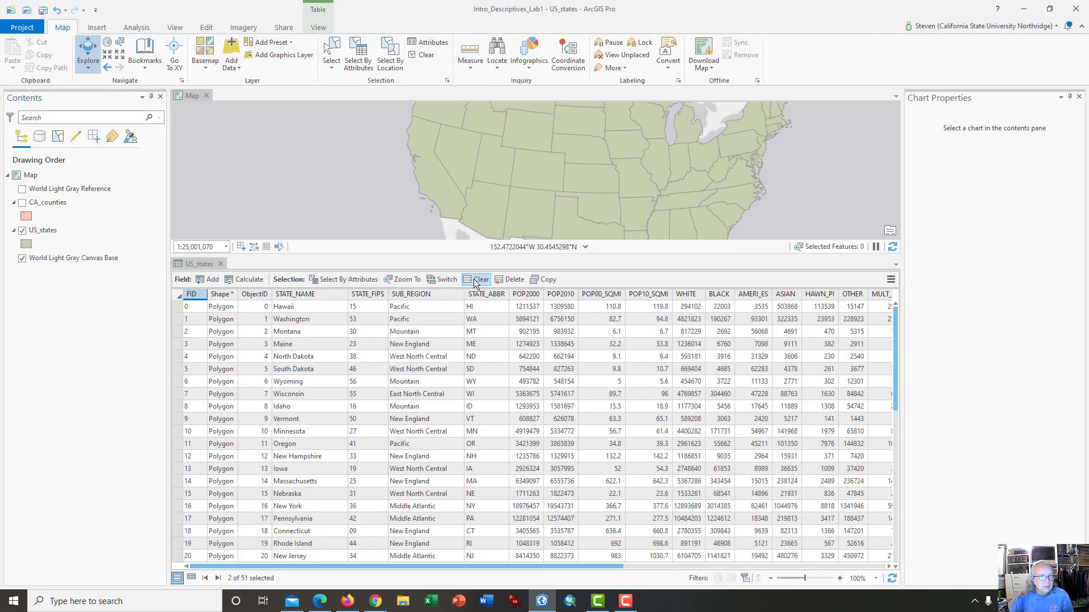
{"action": "right_click", "coordinate": [616, 295]}
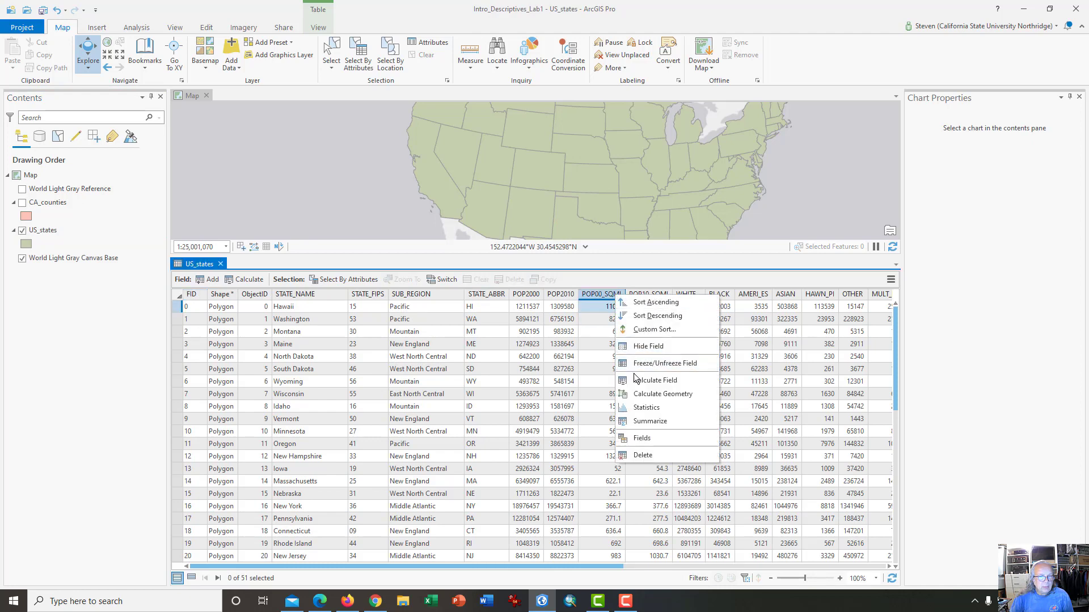
{"action": "left_click", "coordinate": [635, 409]}
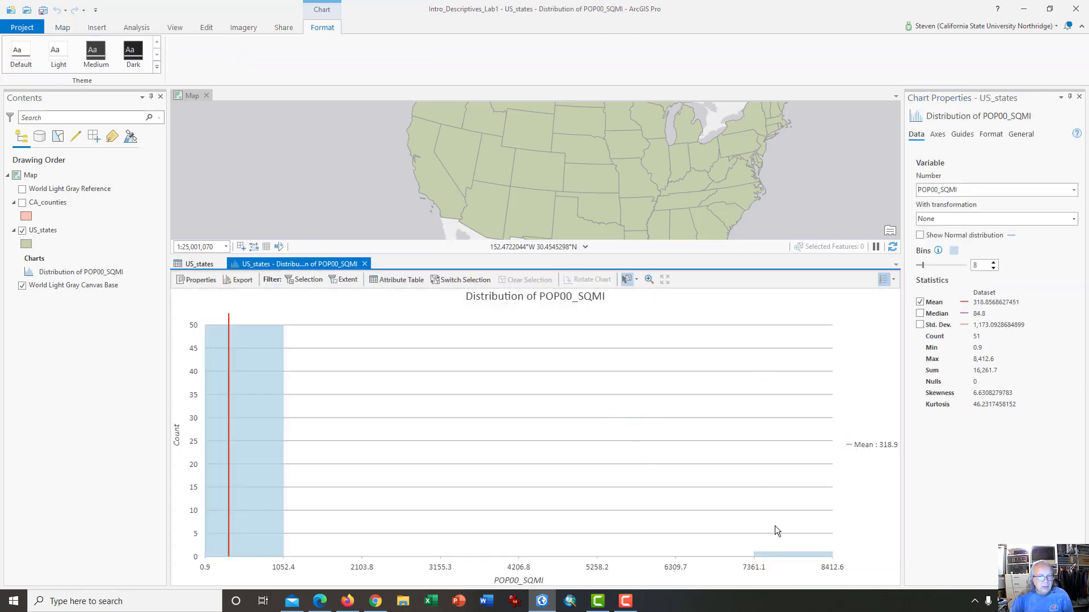
Step: Select all states outside the highest-density bar by switching the selection, and add median and standard deviation lines to the POP00_SQMI histogram
{"action": "left_click", "coordinate": [791, 556]}
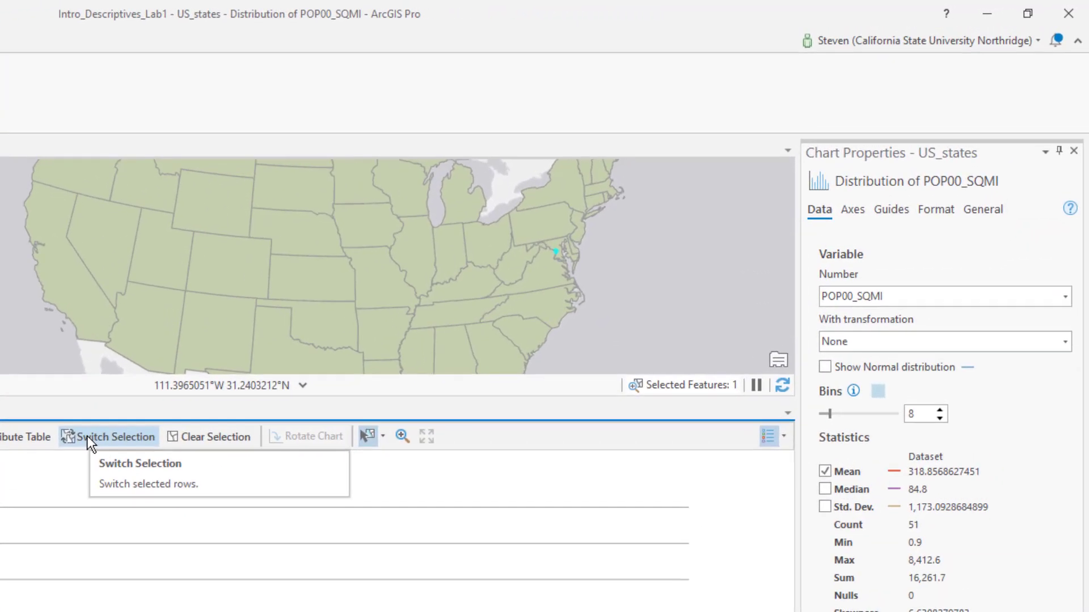
{"action": "left_click", "coordinate": [448, 281]}
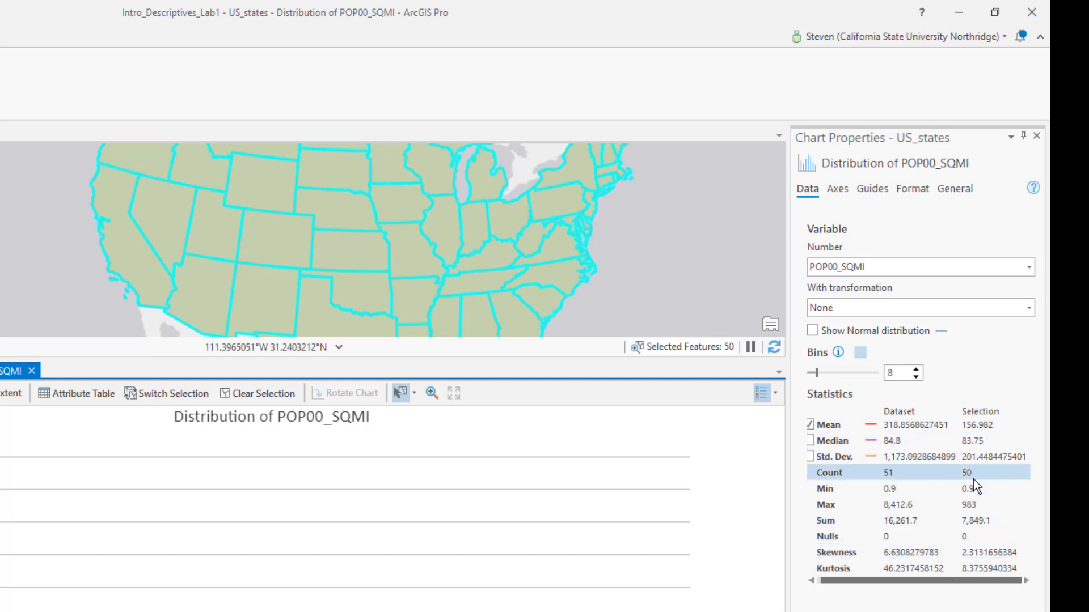
{"action": "left_click", "coordinate": [811, 441]}
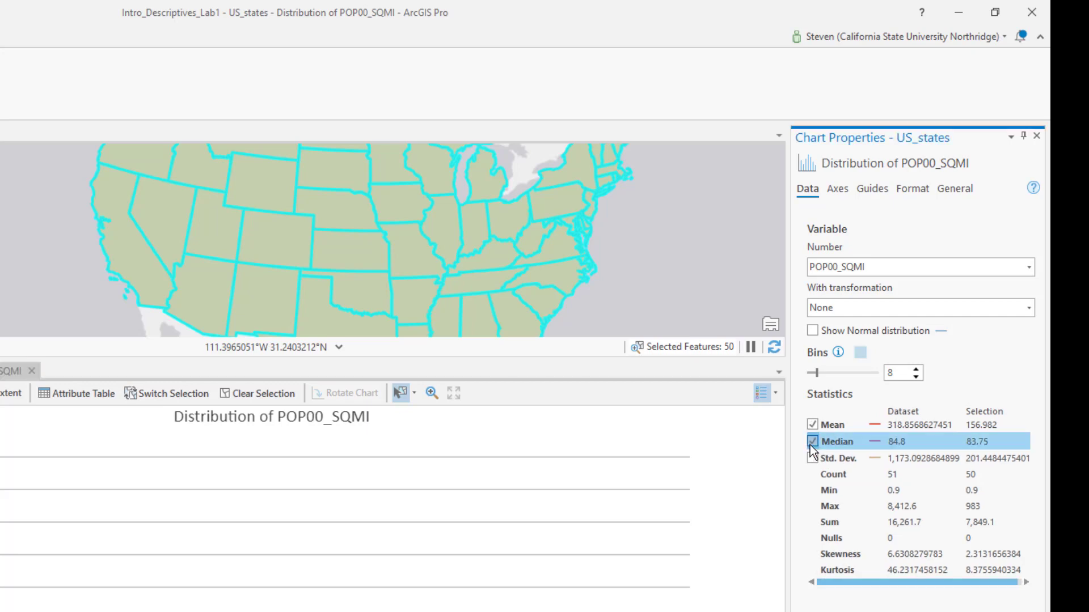
{"action": "left_click", "coordinate": [810, 457]}
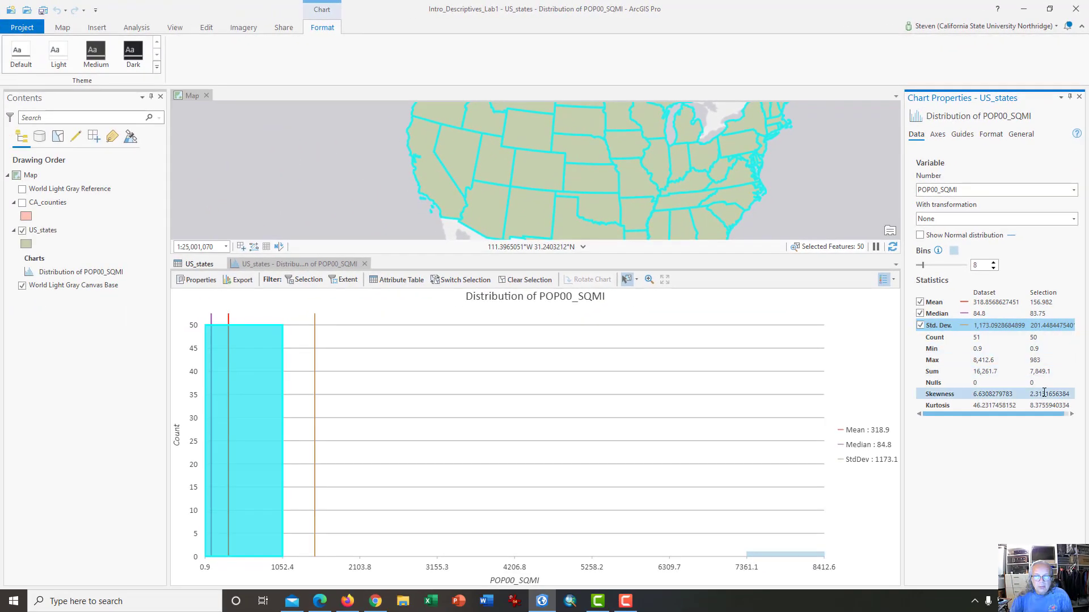
Step: Compare the POP00_SQMI skewness of the selected states with that of the full dataset
{"action": "left_click", "coordinate": [1032, 394]}
{"action": "left_click_drag", "start_coordinate": [1032, 393], "coordinate": [1068, 393]}
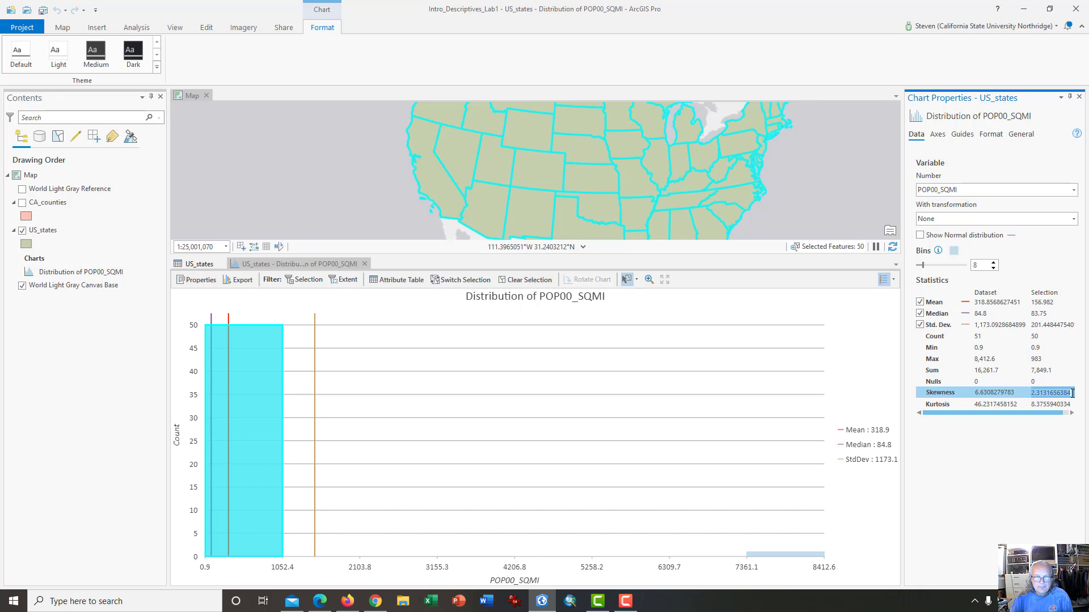
{"action": "left_click", "coordinate": [983, 393]}
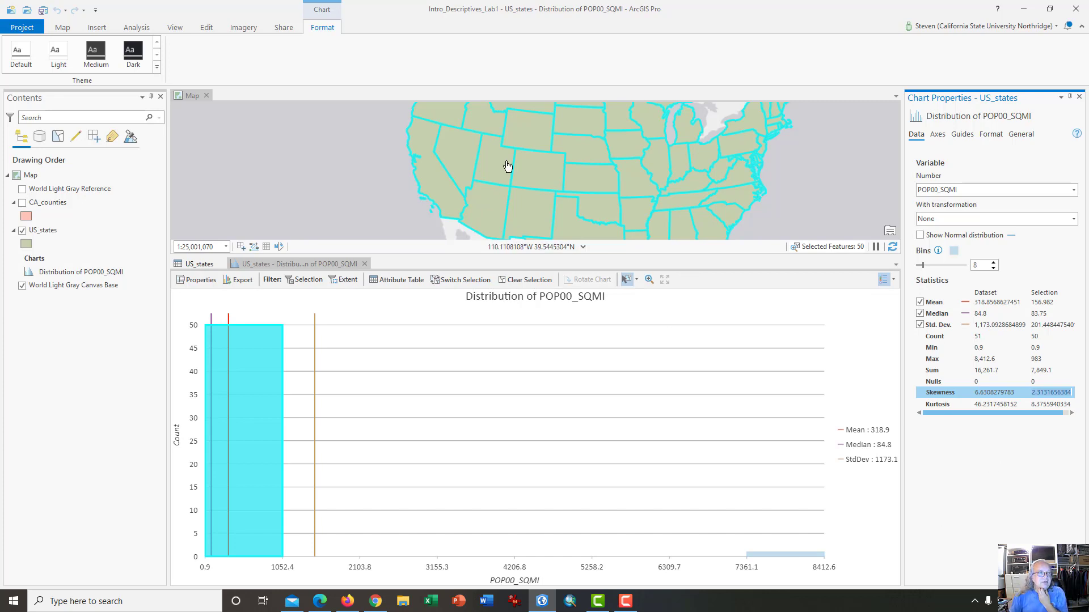
{"action": "left_click", "coordinate": [254, 275]}
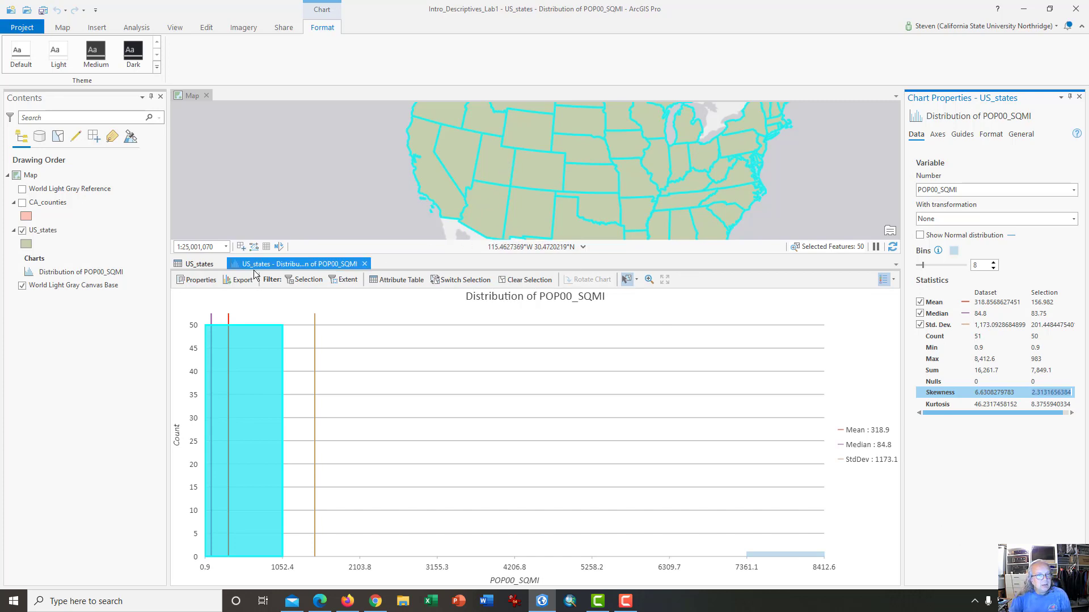
Step: Close the POP00_SQMI chart, clear the state selection, and close the US_states attribute table
{"action": "left_click", "coordinate": [201, 264]}
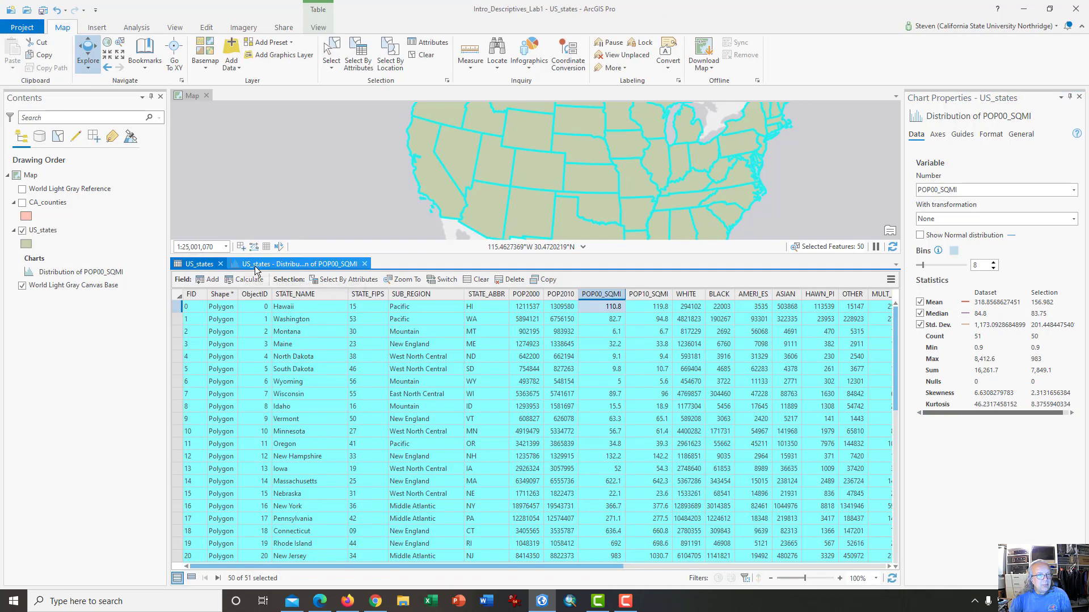
{"action": "left_click", "coordinate": [364, 265]}
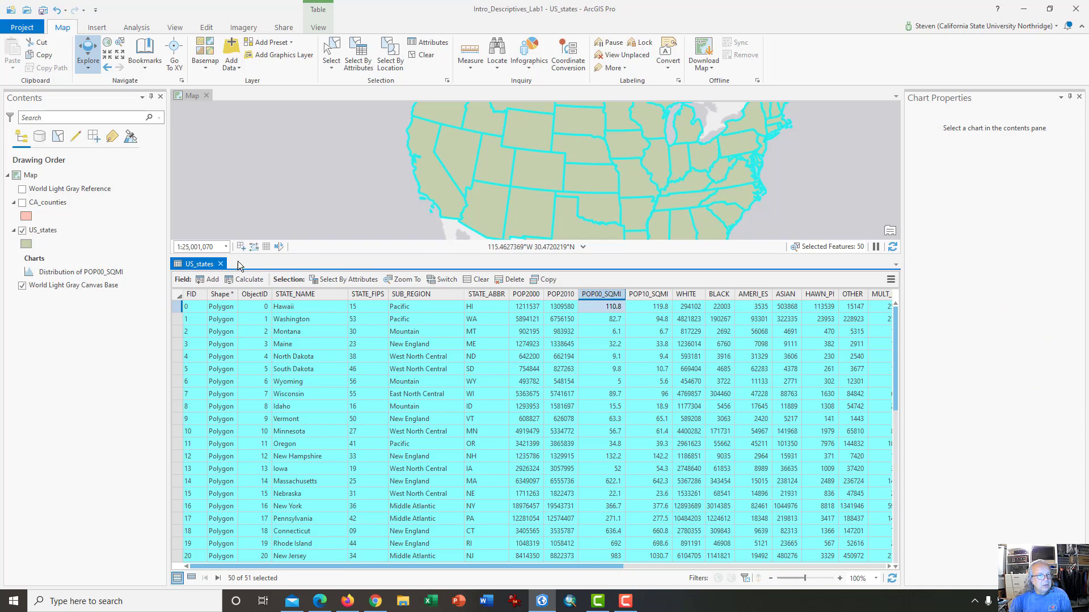
{"action": "left_click", "coordinate": [475, 280]}
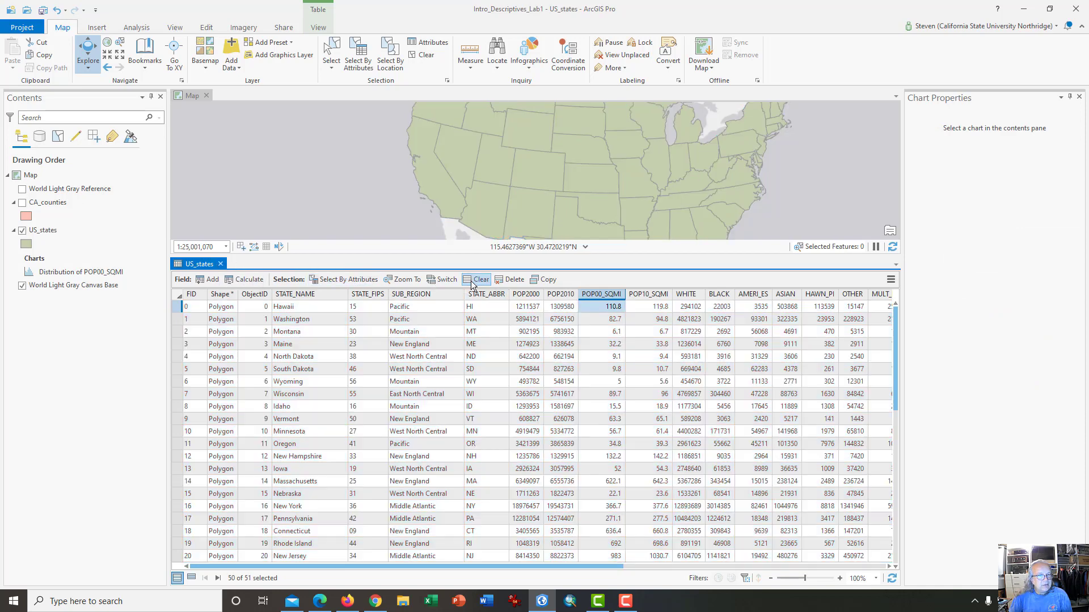
{"action": "left_click", "coordinate": [221, 264]}
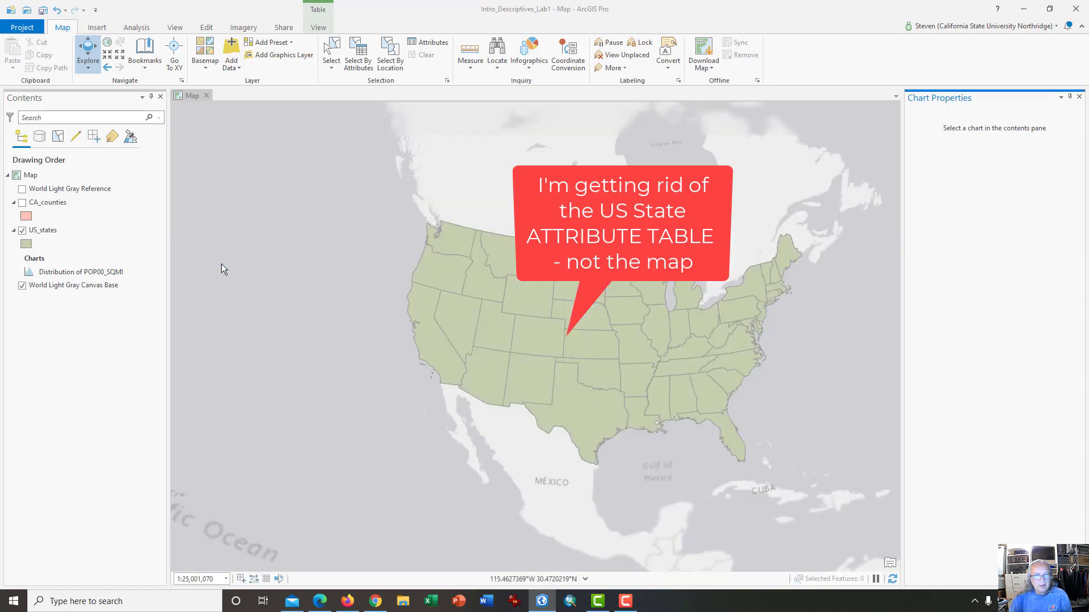
Step: Symbolize the US_states layer with unique values based on the STATE_NAME field
{"action": "scroll", "coordinate": [395, 300], "scroll_direction": "up", "scroll_amount": 4}
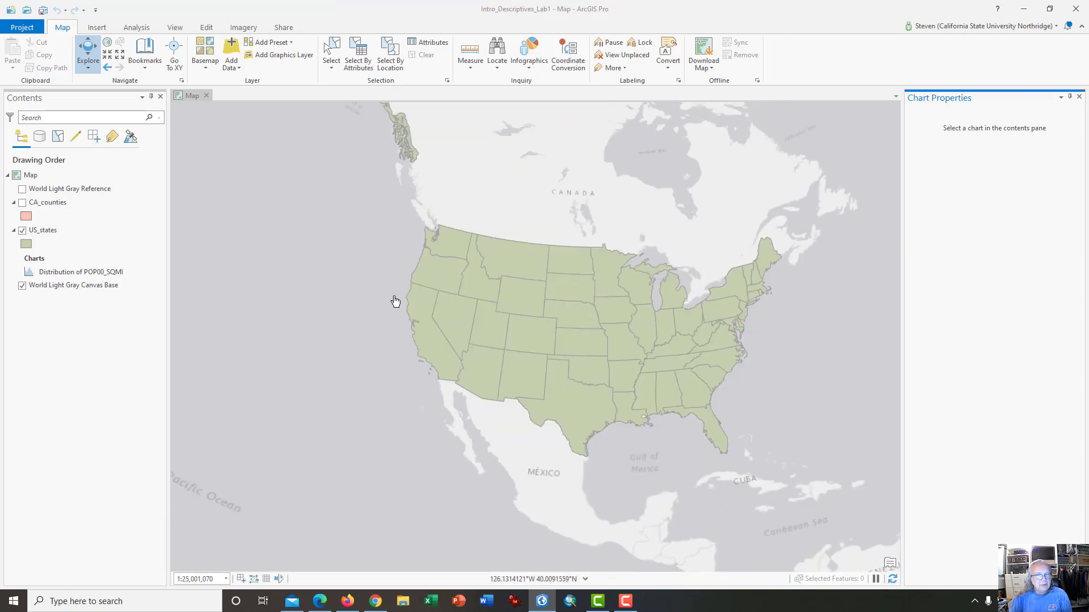
{"action": "scroll", "coordinate": [311, 280], "scroll_direction": "down", "scroll_amount": 5}
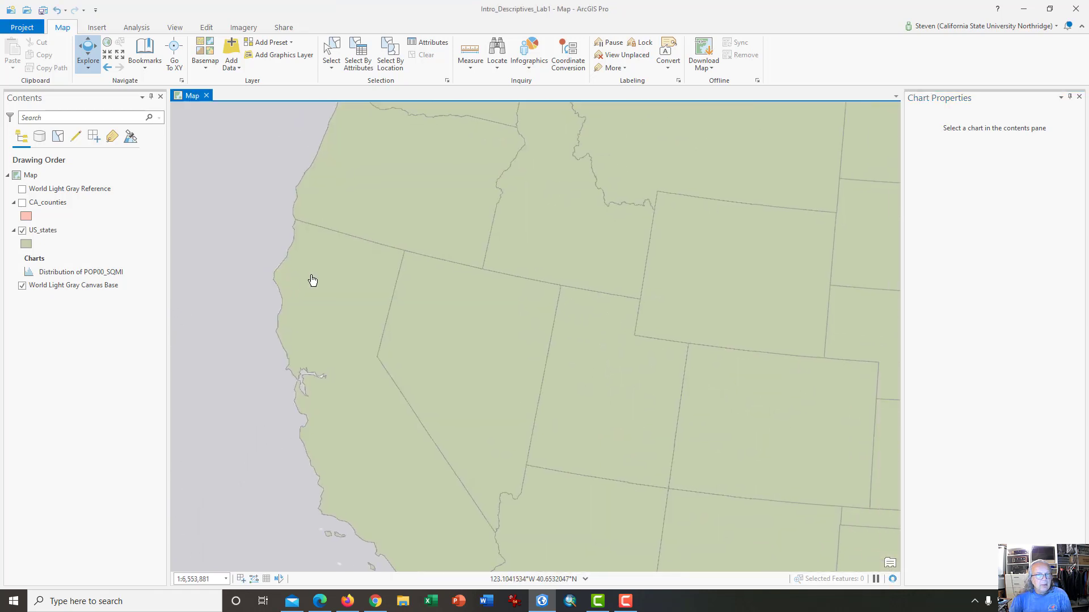
{"action": "left_click_drag", "start_coordinate": [354, 267], "coordinate": [348, 266]}
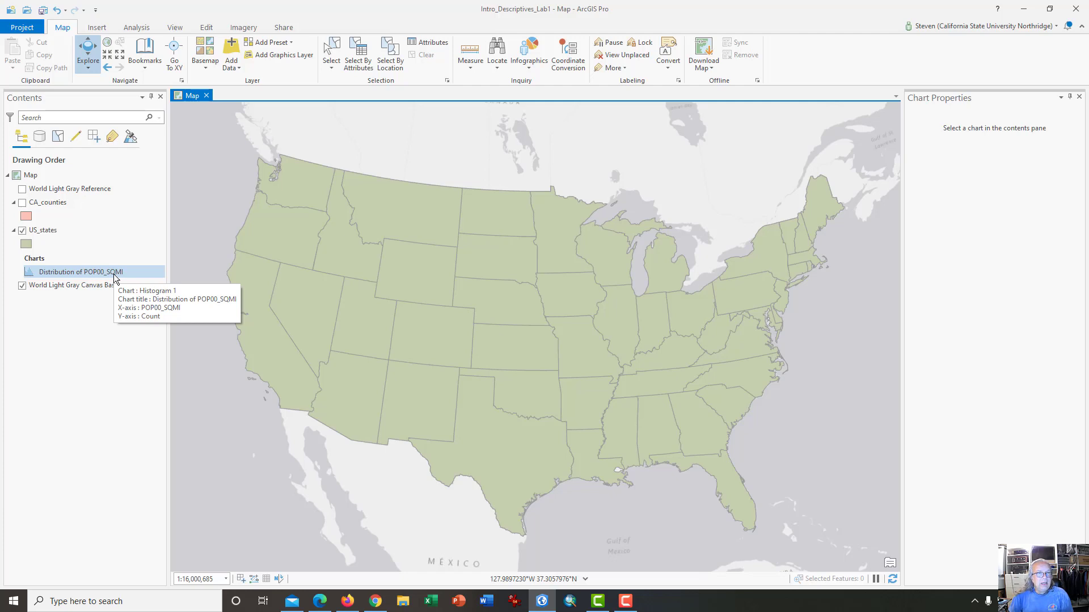
{"action": "right_click", "coordinate": [67, 239]}
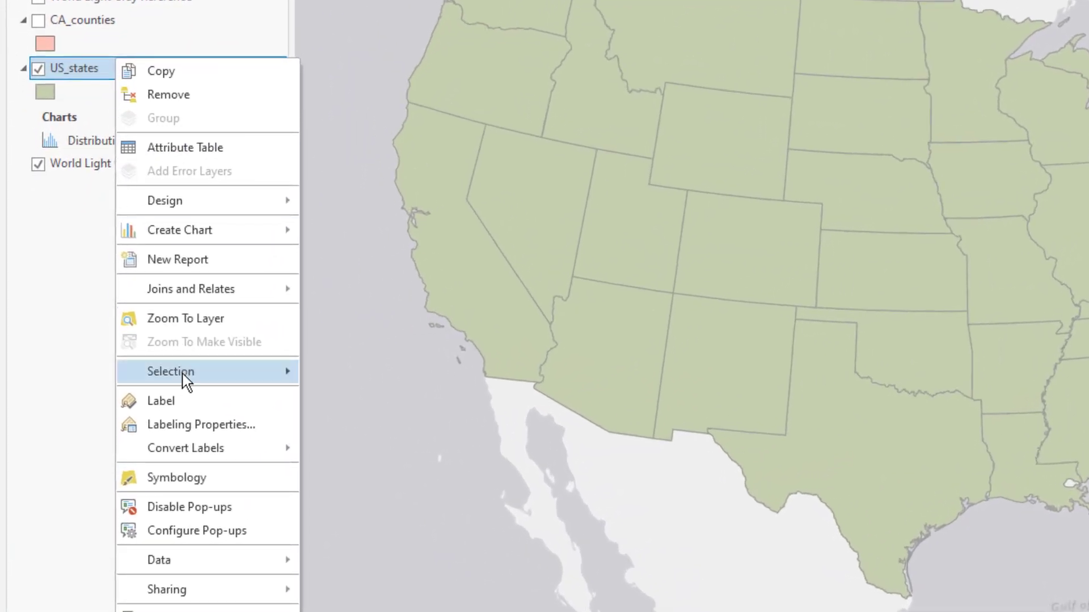
{"action": "mouse_move", "coordinate": [183, 377]}
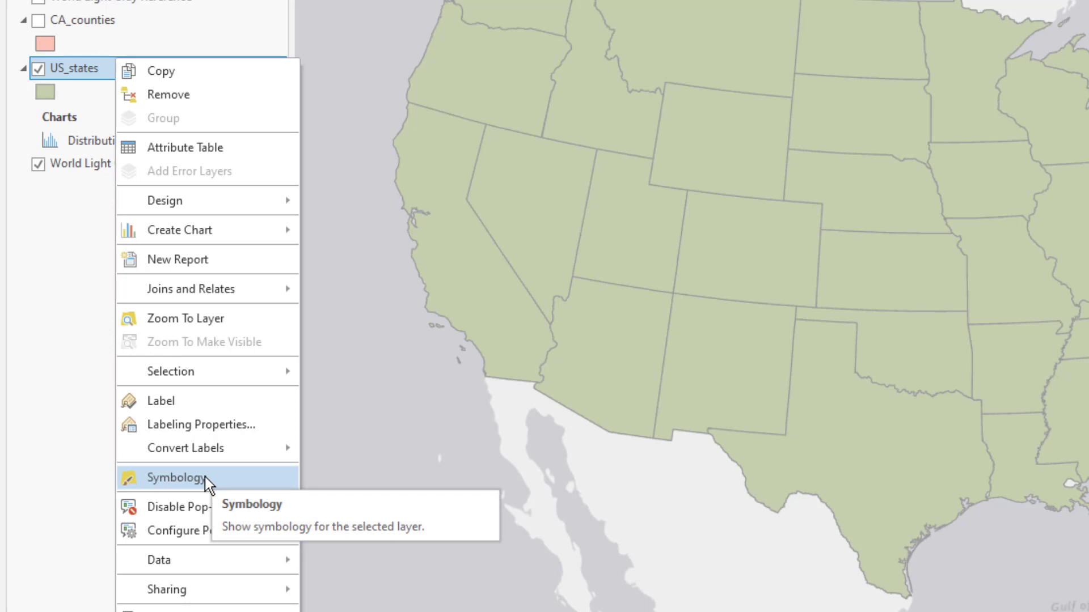
{"action": "left_click", "coordinate": [205, 478]}
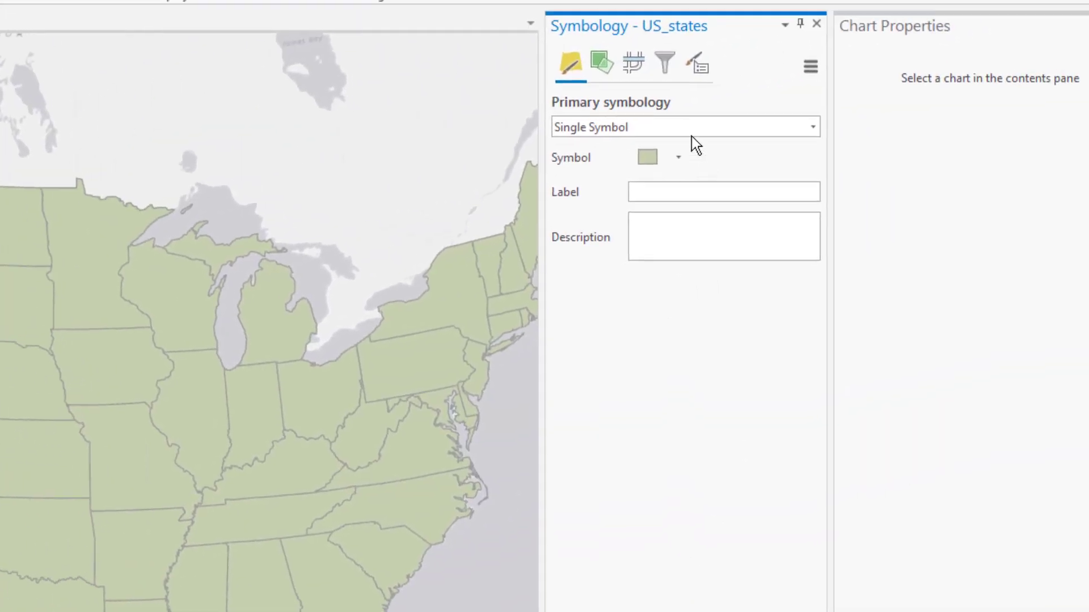
{"action": "left_click", "coordinate": [691, 133]}
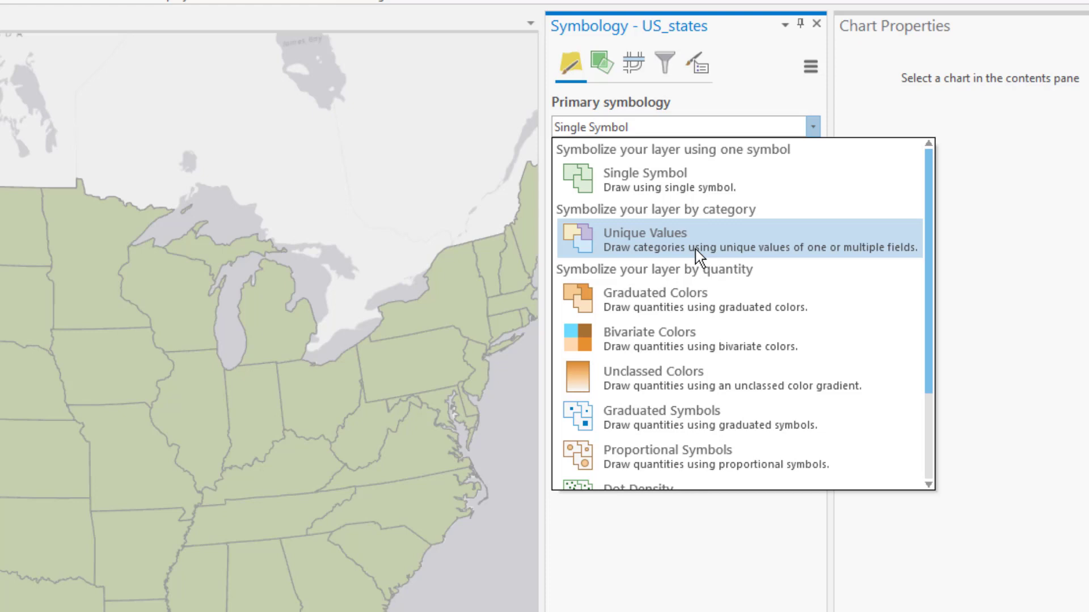
{"action": "left_click", "coordinate": [669, 231]}
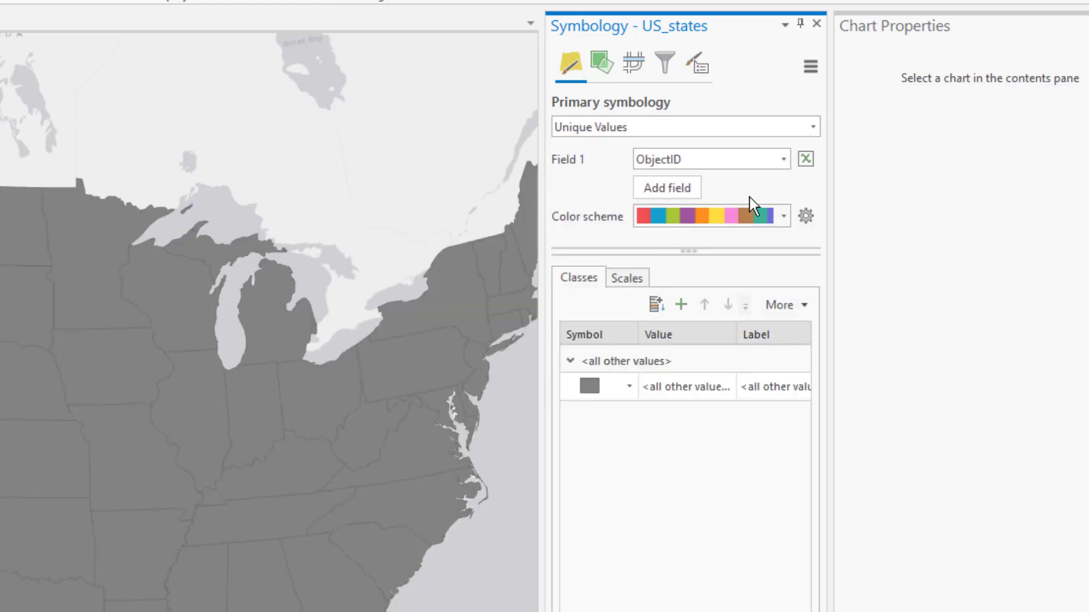
{"action": "left_click", "coordinate": [783, 159]}
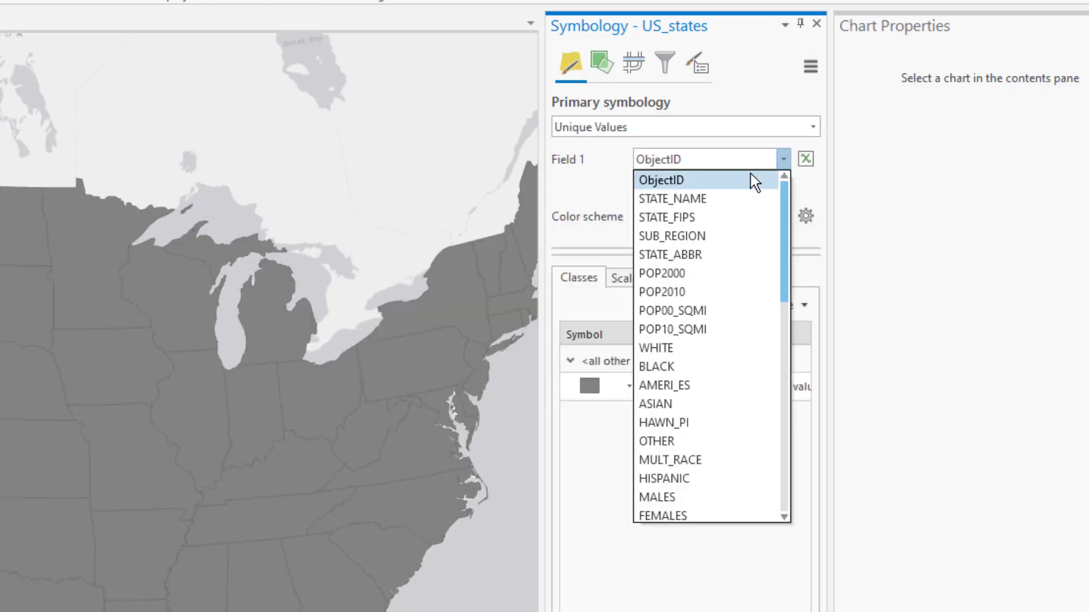
{"action": "left_click", "coordinate": [724, 199]}
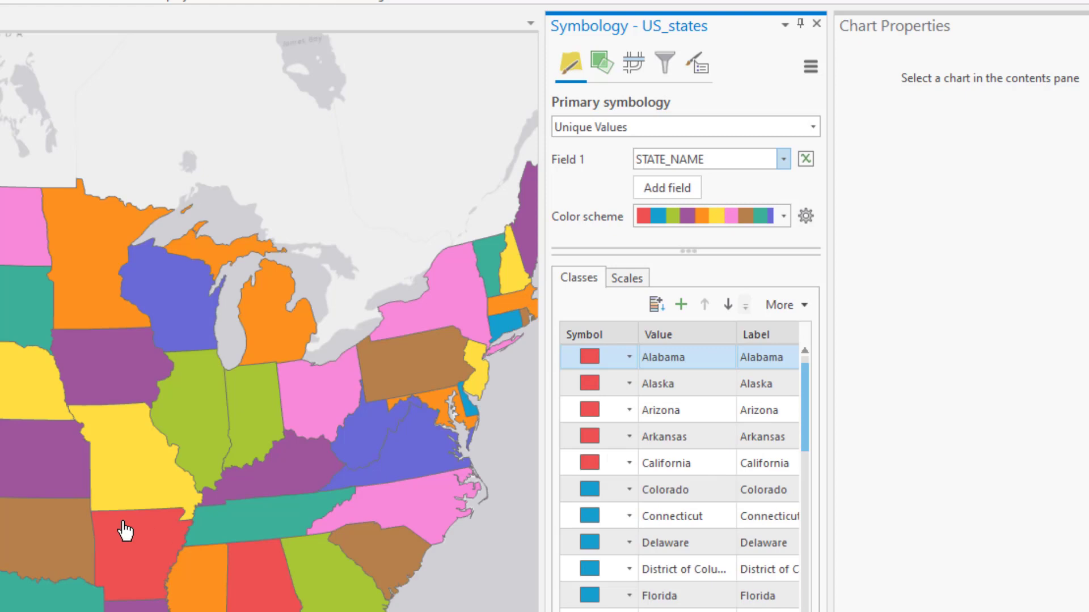
Step: Change Arizona's fill color to magenta, apply it, and return to the primary symbology settings
{"action": "scroll", "coordinate": [125, 530], "scroll_direction": "down", "scroll_amount": 3}
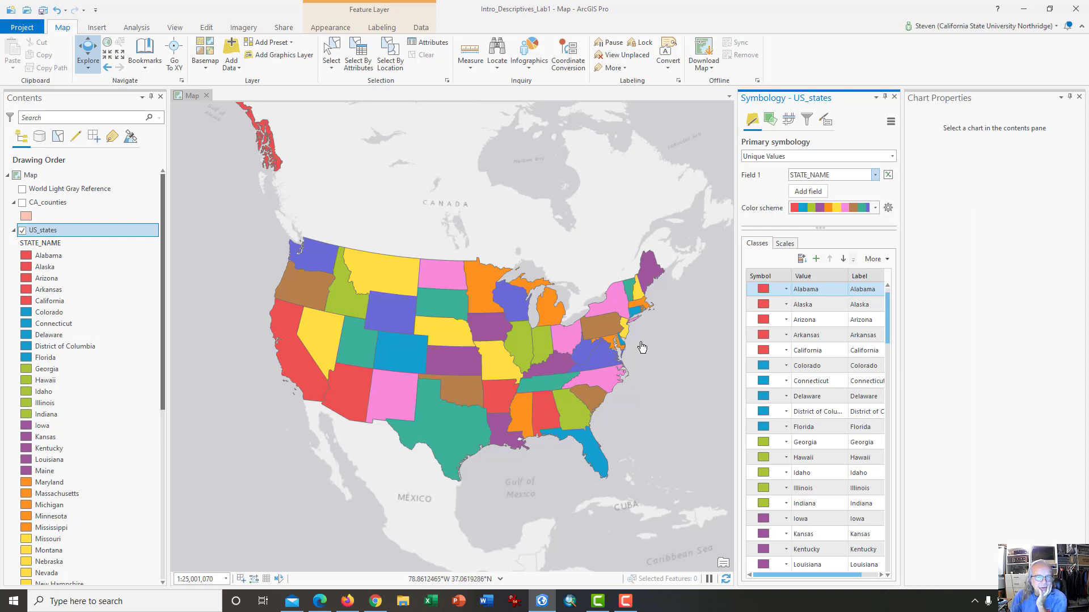
{"action": "left_click", "coordinate": [786, 320]}
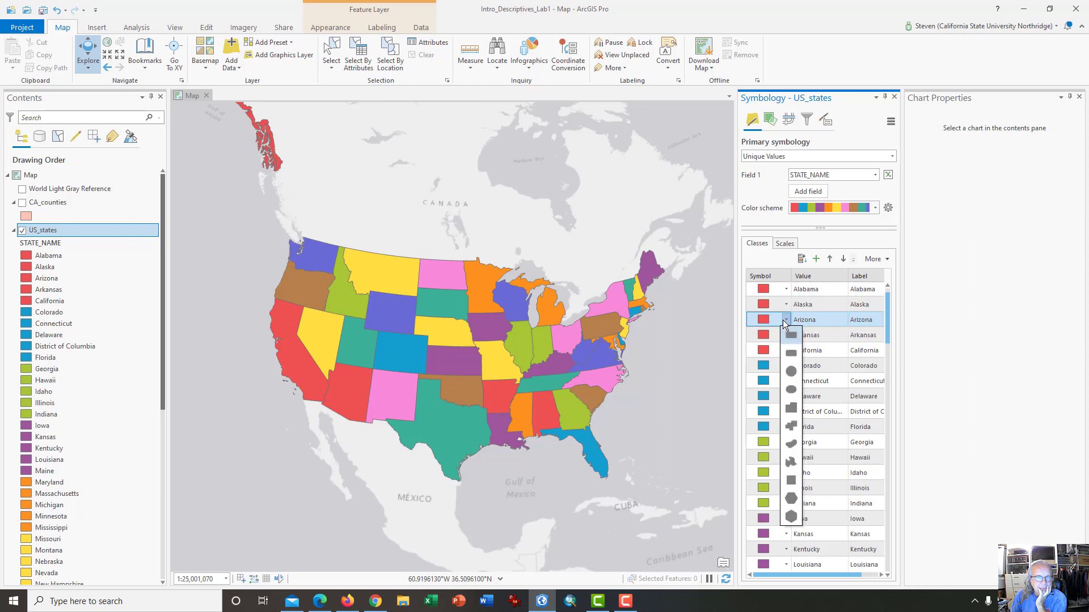
{"action": "left_click", "coordinate": [768, 320]}
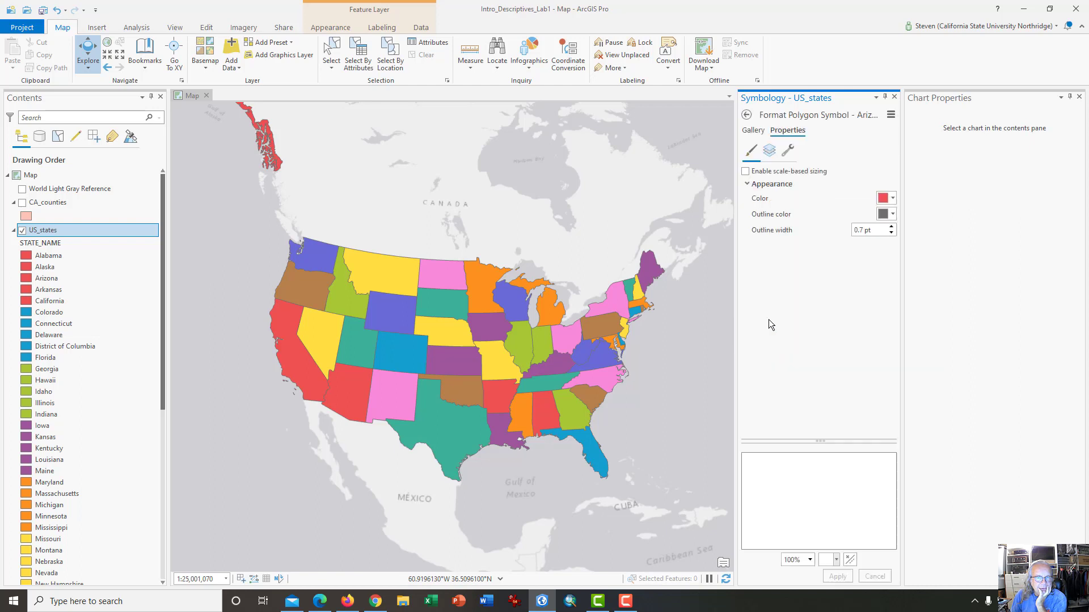
{"action": "left_click", "coordinate": [892, 199]}
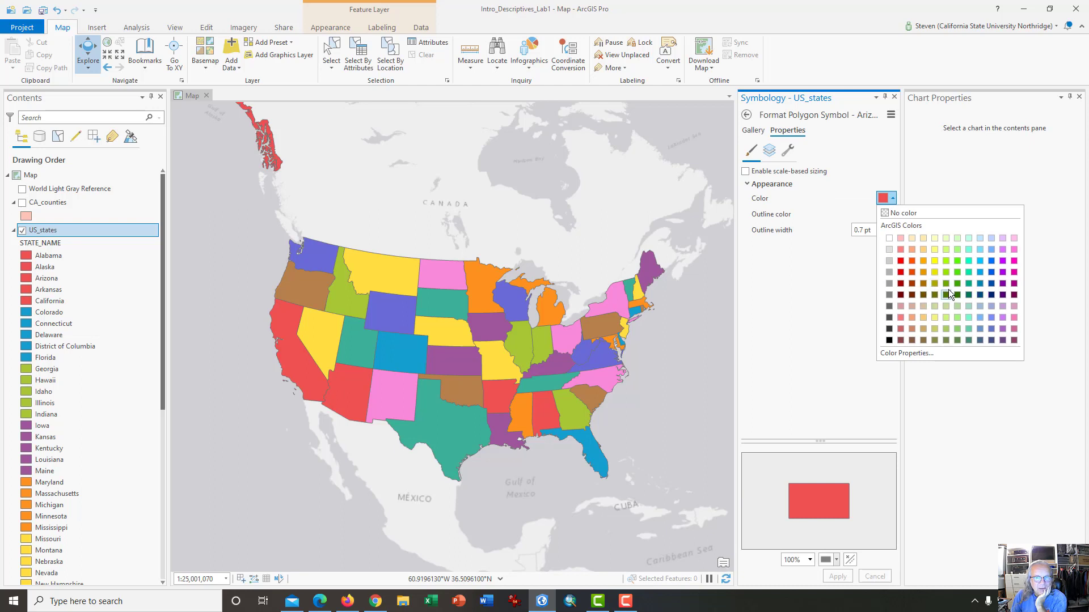
{"action": "left_click", "coordinate": [1012, 273]}
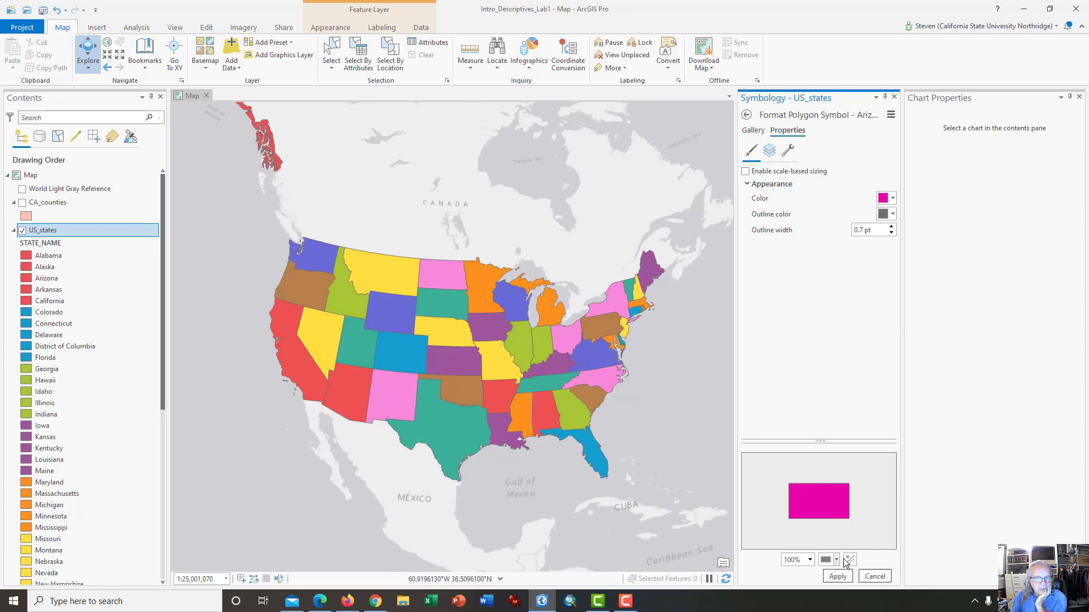
{"action": "left_click", "coordinate": [835, 575]}
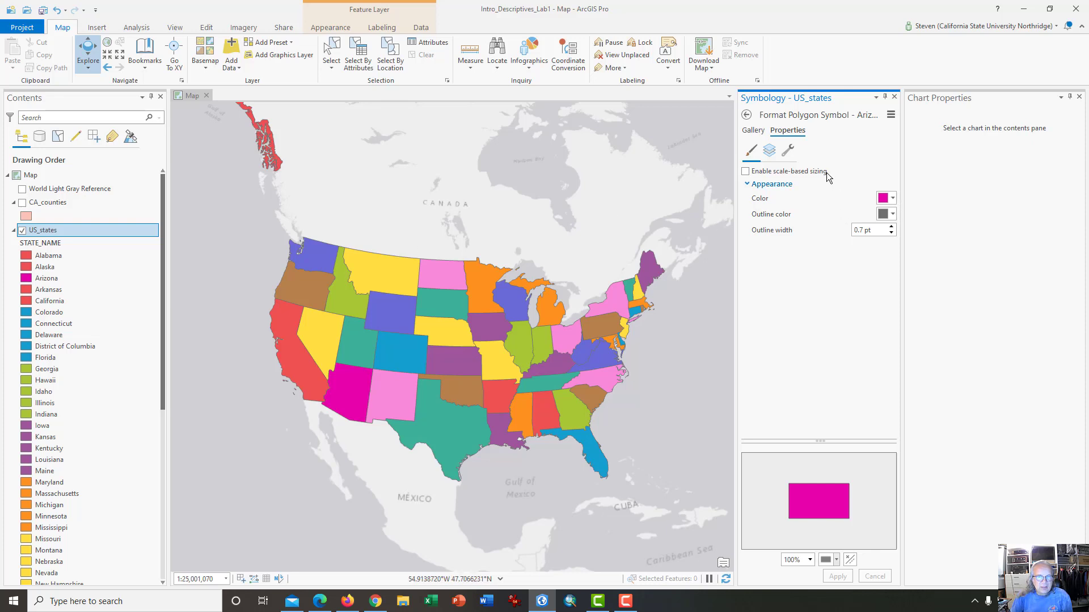
{"action": "left_click", "coordinate": [750, 134]}
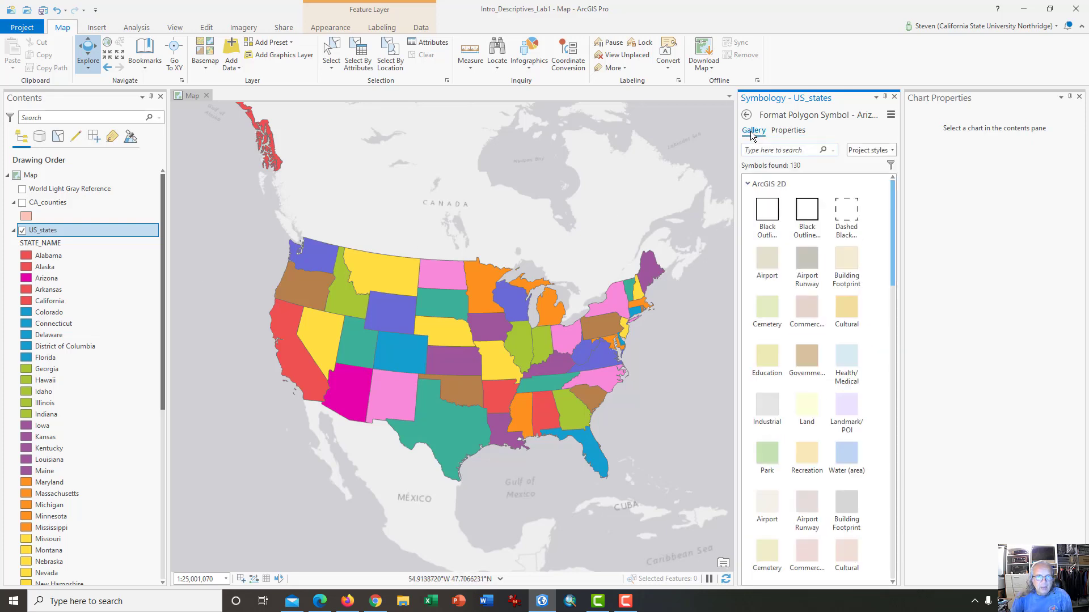
{"action": "left_click", "coordinate": [747, 115]}
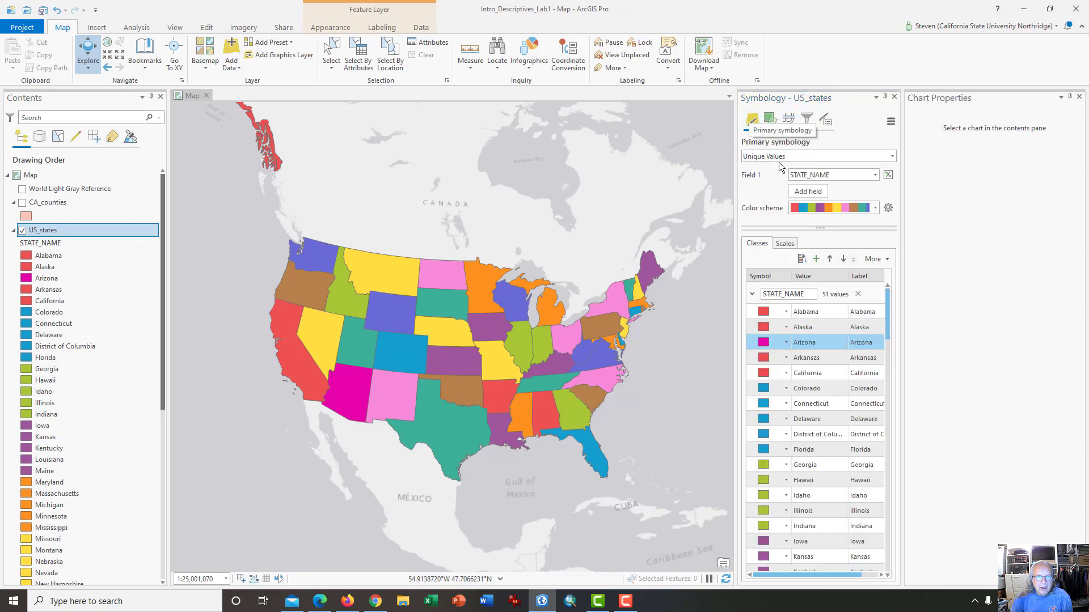
Step: Apply a muted, pastel multicolor scheme to the unique-value state classes
{"action": "left_click", "coordinate": [875, 208]}
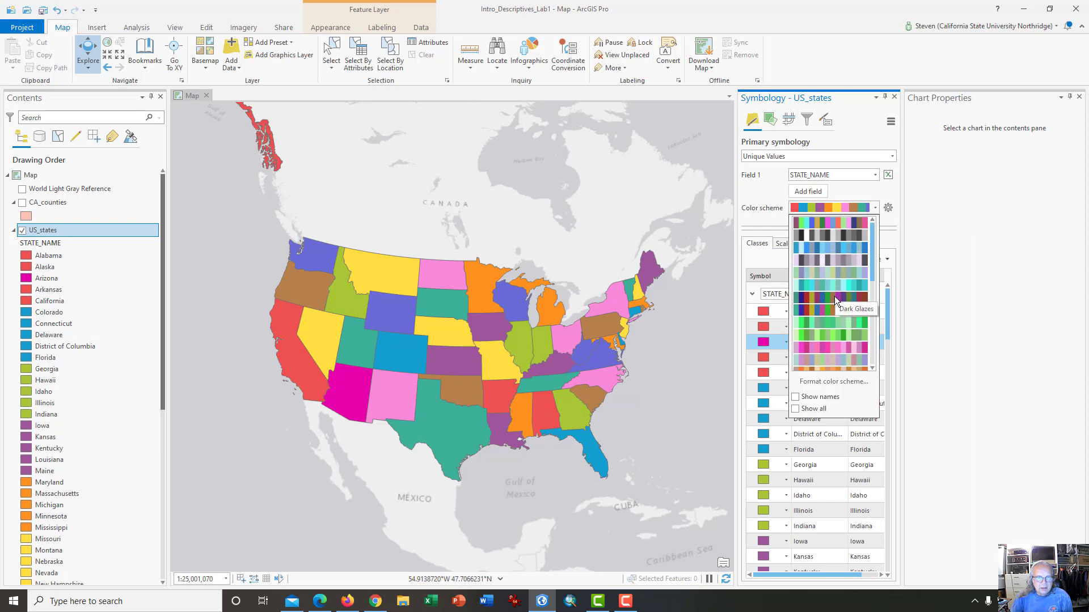
{"action": "left_click", "coordinate": [825, 360]}
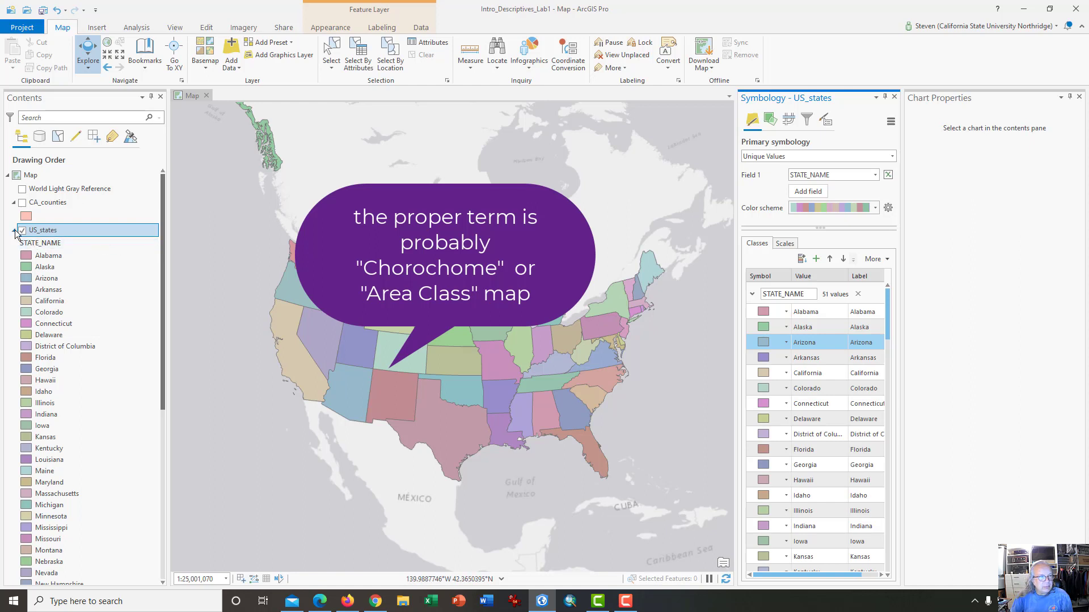
{"action": "left_click", "coordinate": [752, 296]}
{"action": "left_click", "coordinate": [751, 295]}
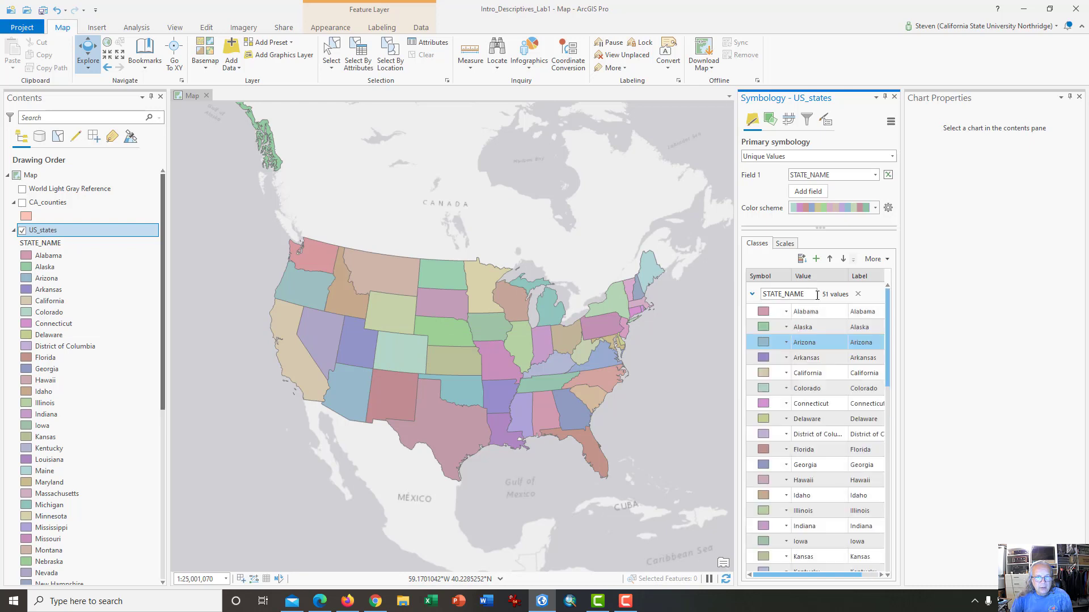
Step: Switch the unique-value field of US_states to STATE_FIPS
{"action": "left_click", "coordinate": [875, 176]}
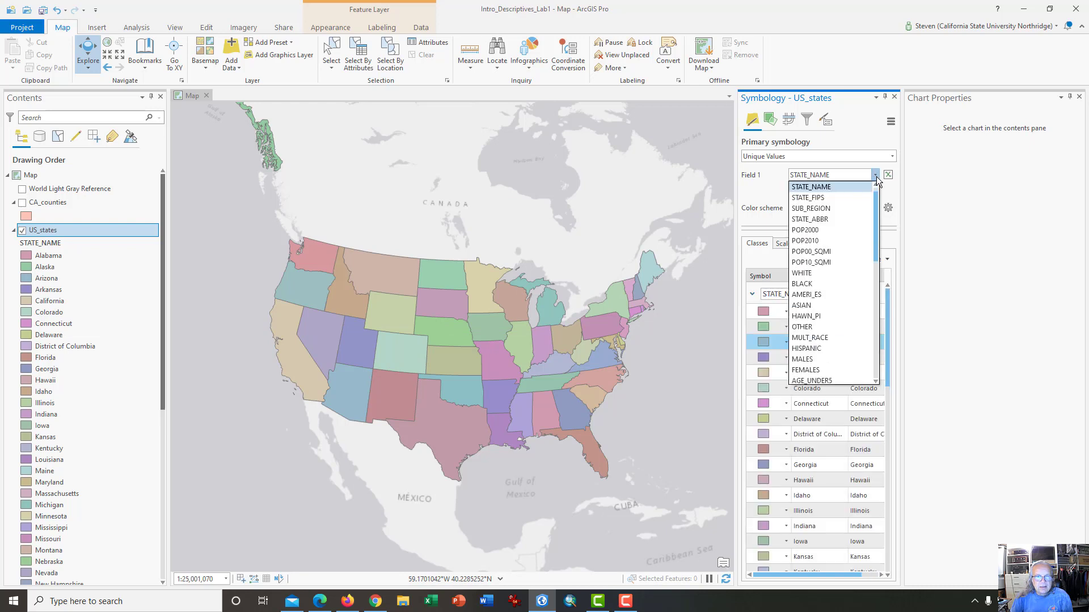
{"action": "left_click", "coordinate": [841, 199]}
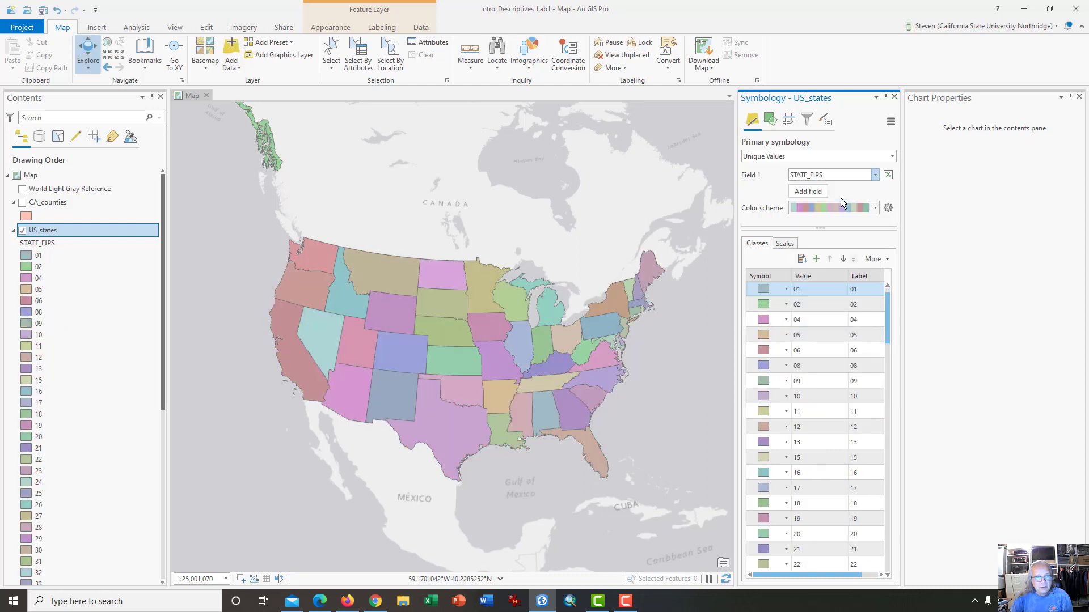
{"action": "left_click", "coordinate": [812, 310], "text": "ctrl"}
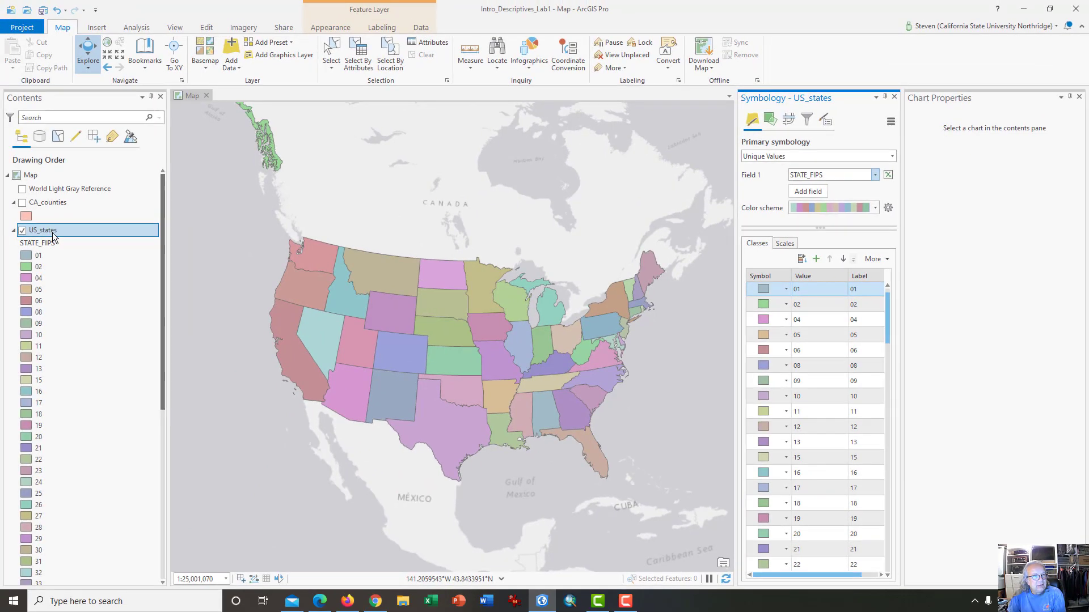
Step: Symbolize US_states with graduated colors based on the POP2000 field
{"action": "left_click", "coordinate": [804, 156]}
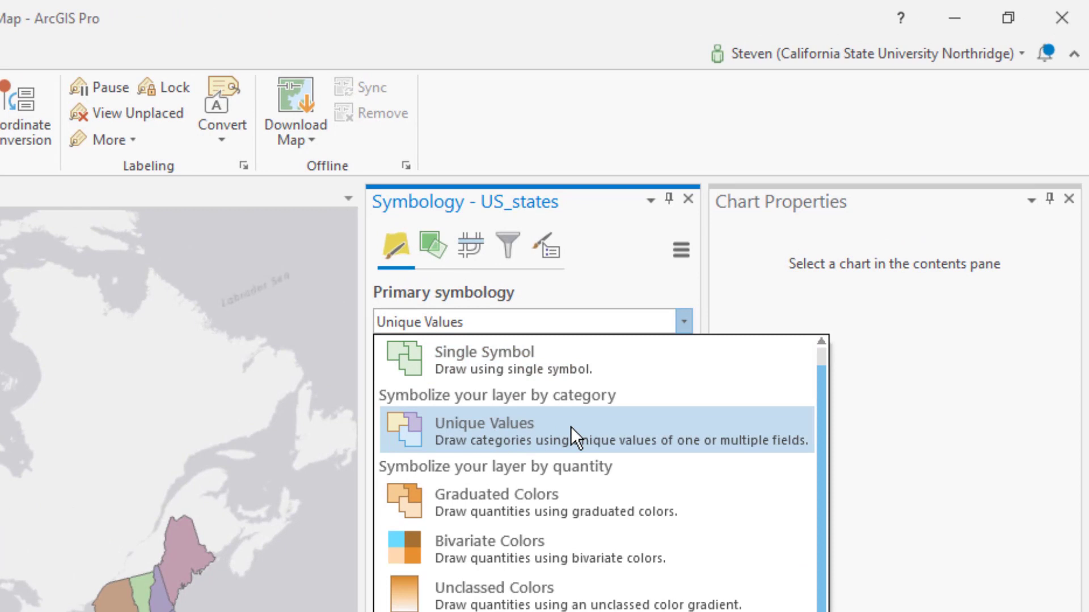
{"action": "left_click", "coordinate": [580, 510]}
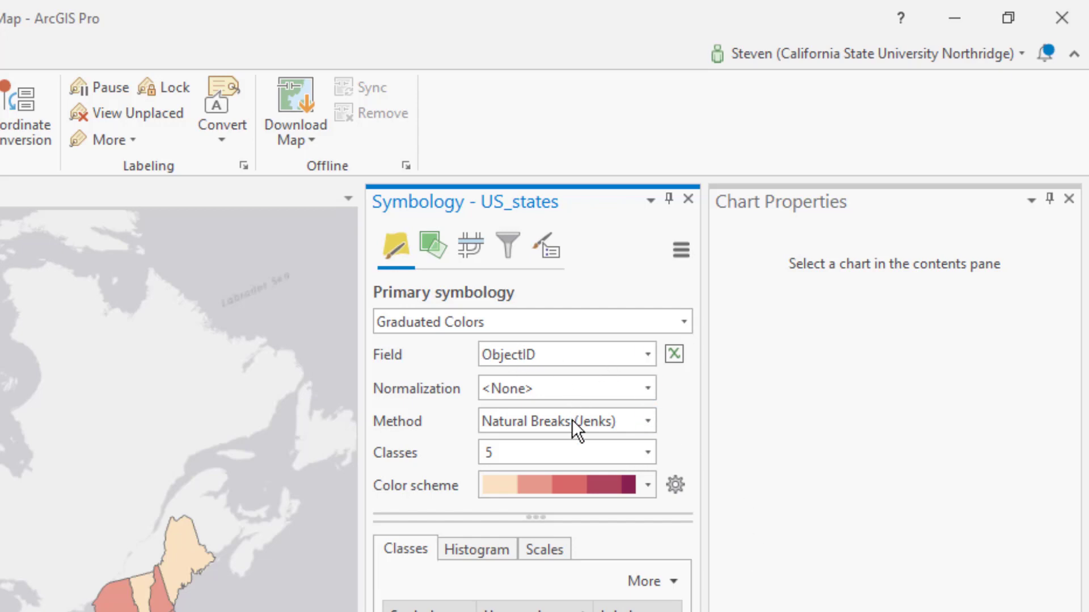
{"action": "left_click", "coordinate": [648, 355]}
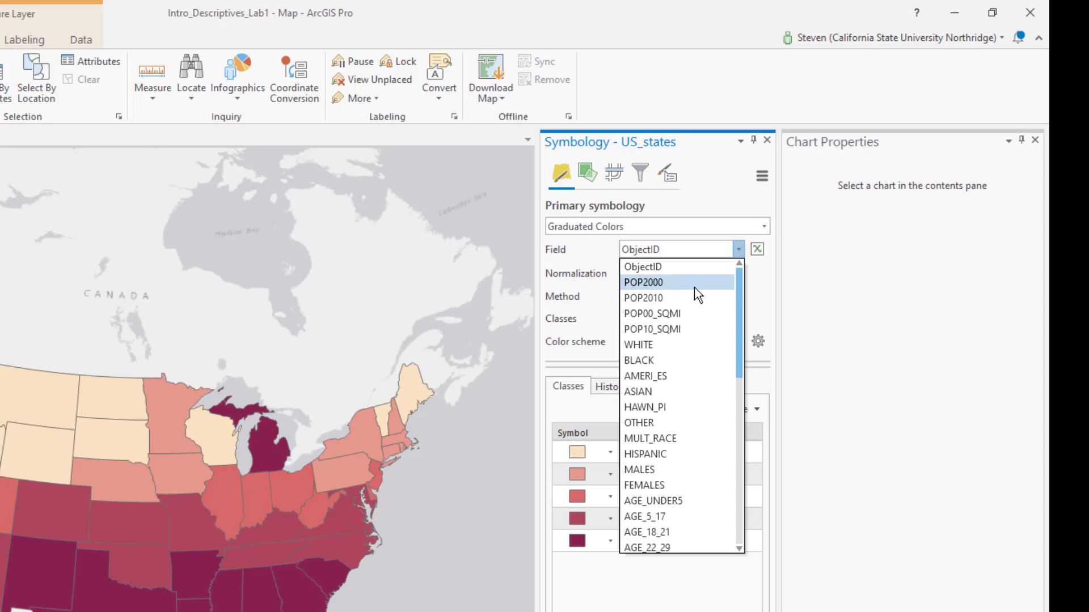
{"action": "scroll", "coordinate": [675, 374], "scroll_direction": "down", "scroll_amount": 1}
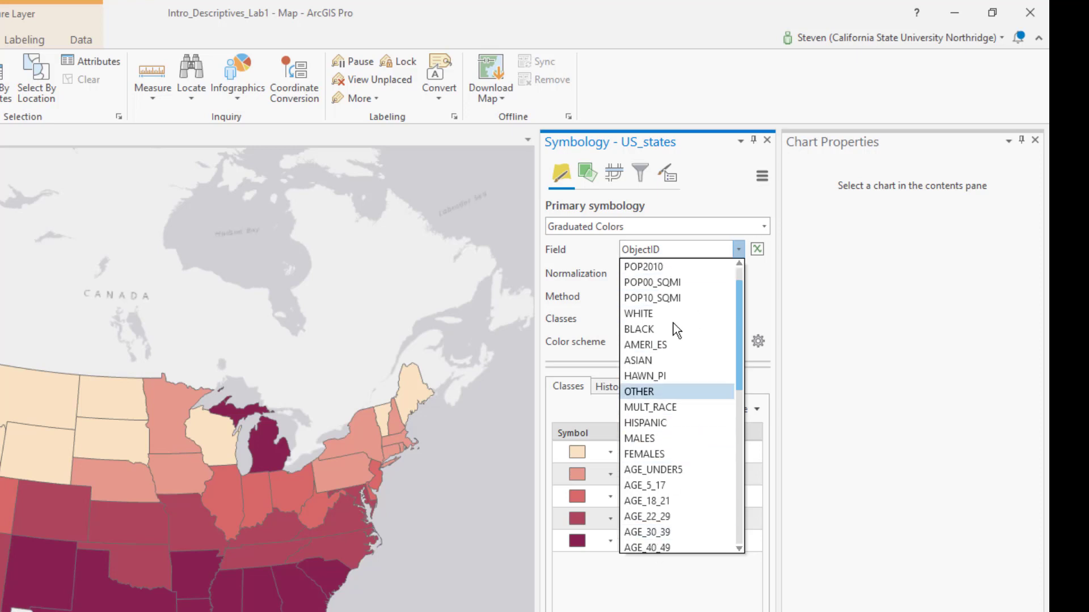
{"action": "scroll", "coordinate": [674, 381], "scroll_direction": "up", "scroll_amount": 1}
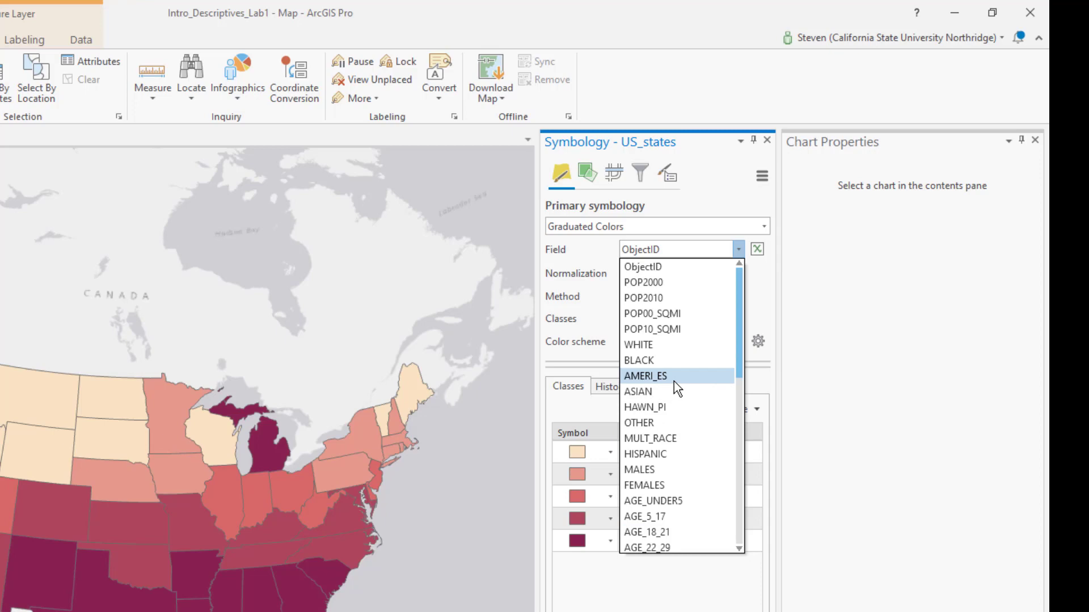
{"action": "left_click", "coordinate": [679, 282]}
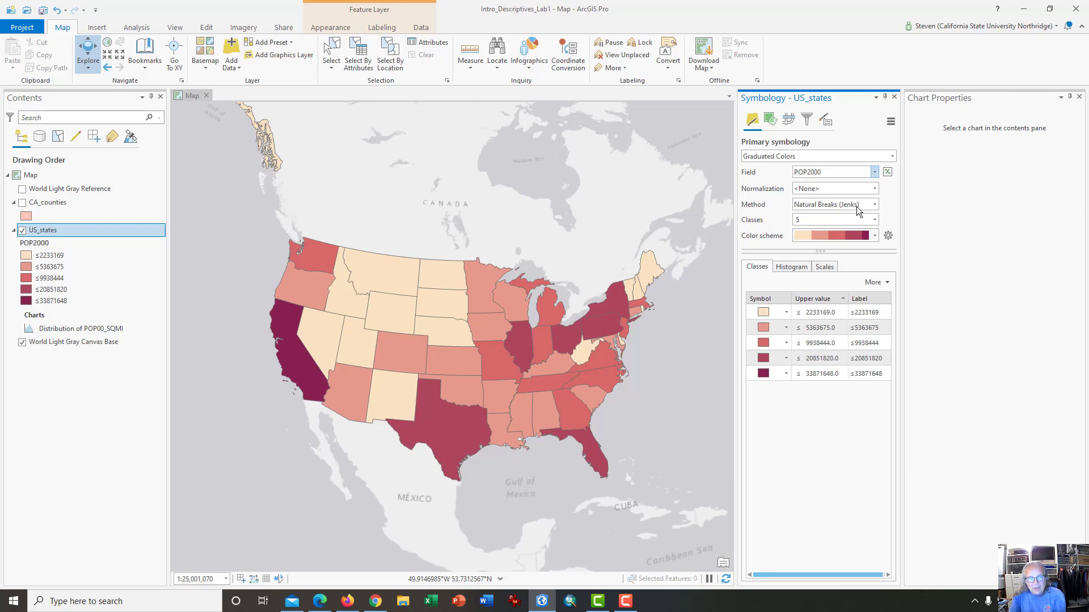
Step: Classify the POP2000 graduated colors by Quantile, and switch the classification method to Equal Interval
{"action": "left_click", "coordinate": [876, 204]}
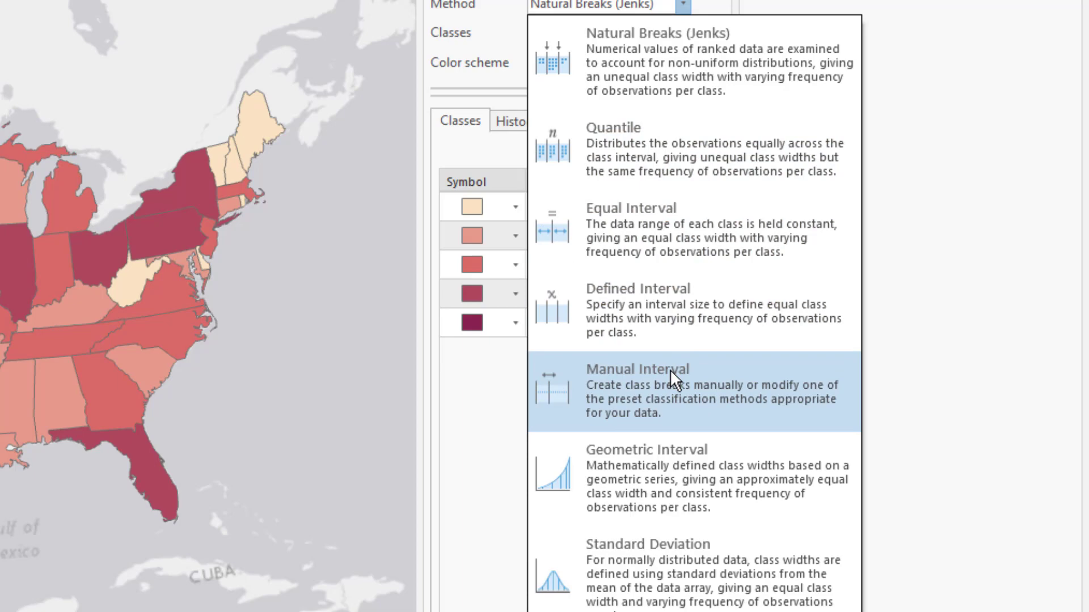
{"action": "left_click", "coordinate": [680, 161]}
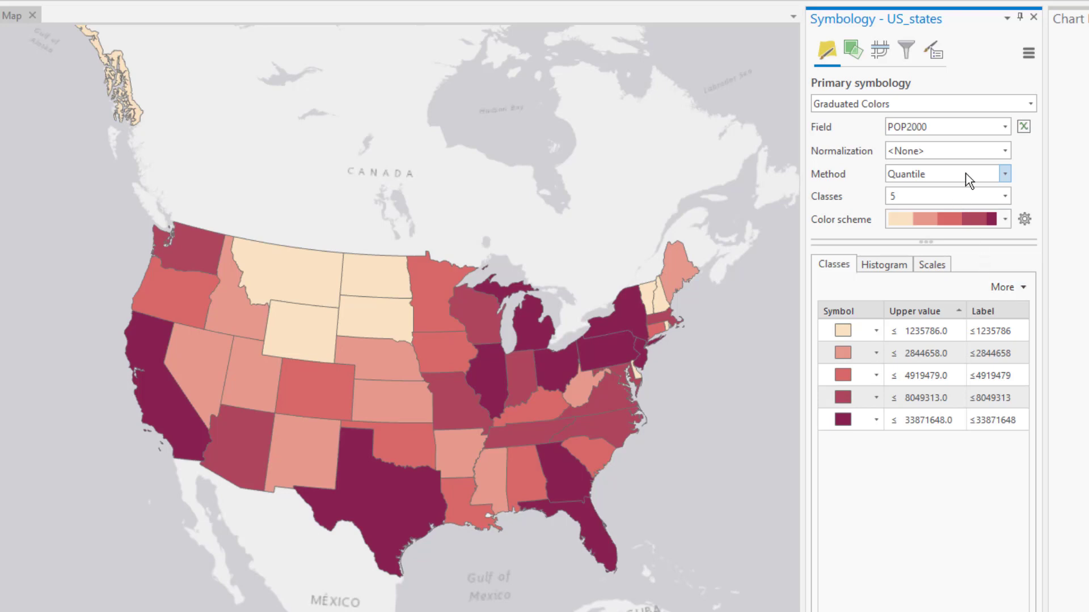
{"action": "left_click", "coordinate": [1005, 176]}
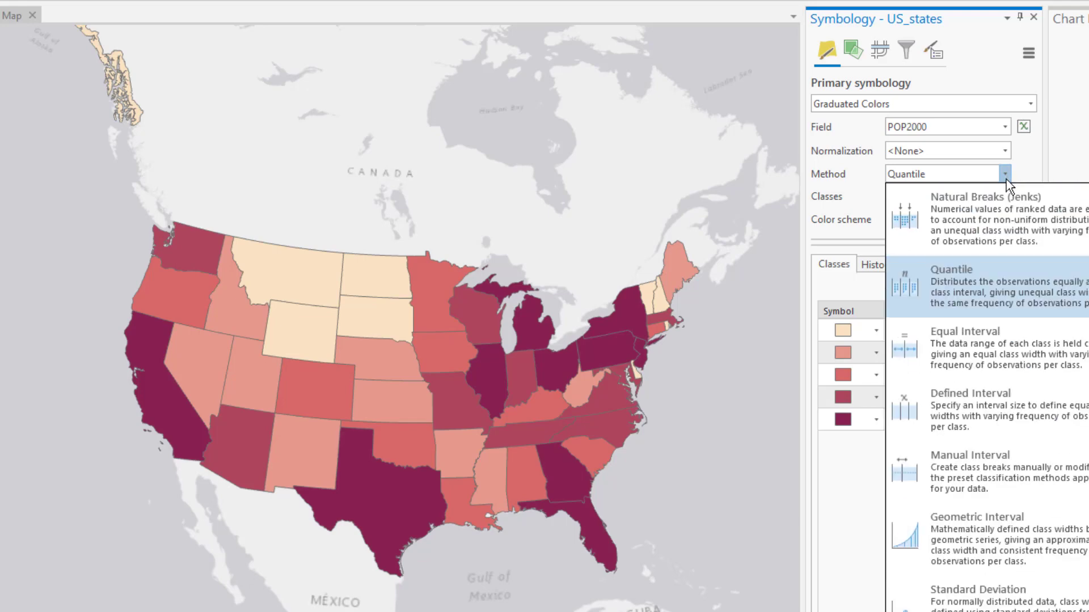
{"action": "left_click", "coordinate": [1001, 344]}
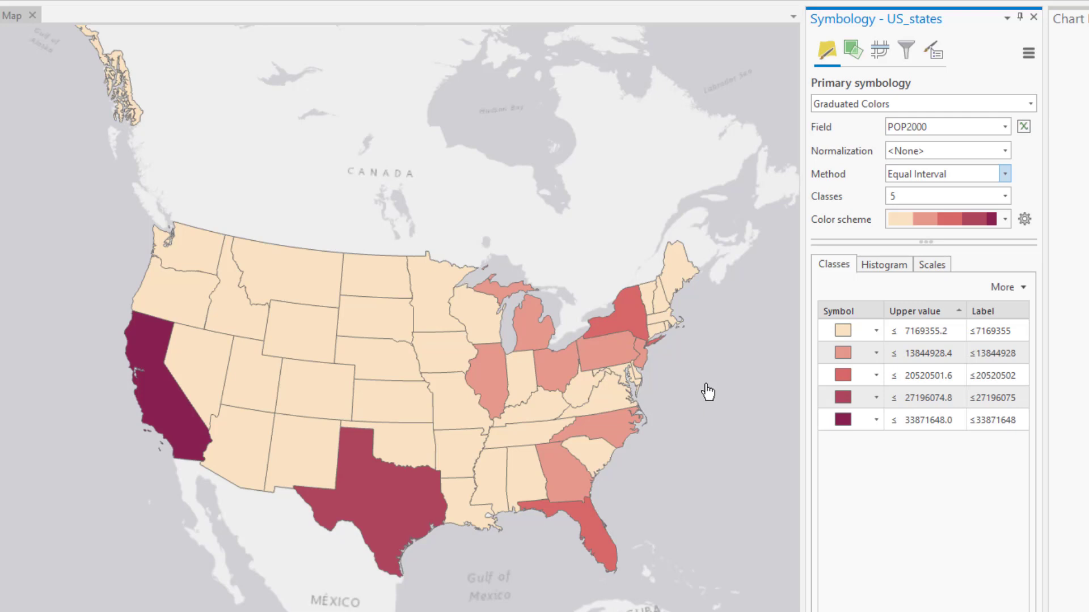
Step: Examine the Equal Interval class breaks and check Wyoming's POP2000 value in its map pop-up
{"action": "left_click", "coordinate": [923, 362]}
{"action": "left_click", "coordinate": [974, 426]}
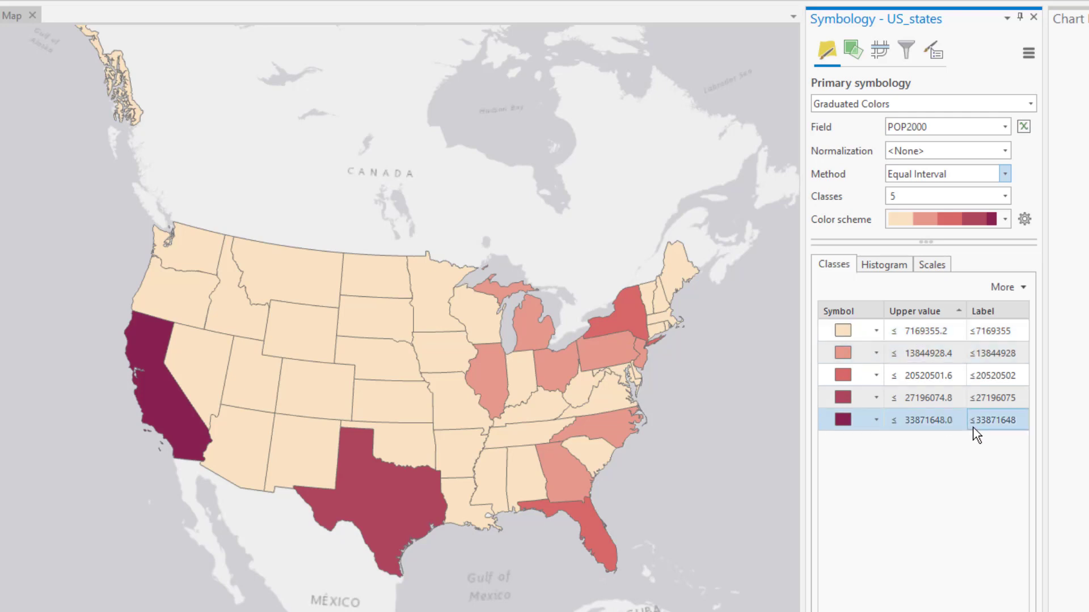
{"action": "left_click", "coordinate": [936, 350]}
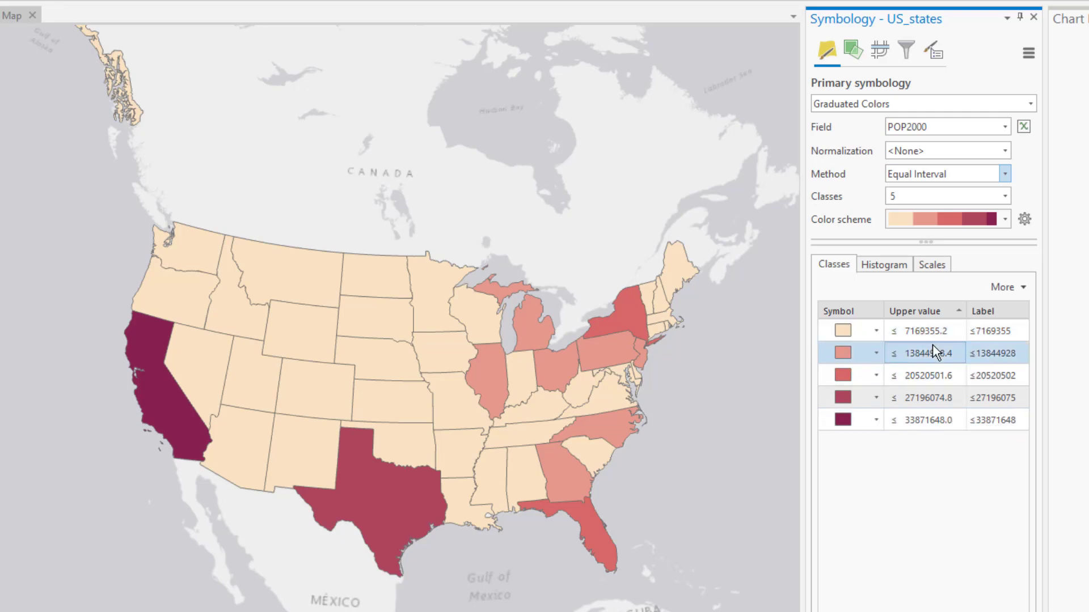
{"action": "left_click", "coordinate": [935, 332]}
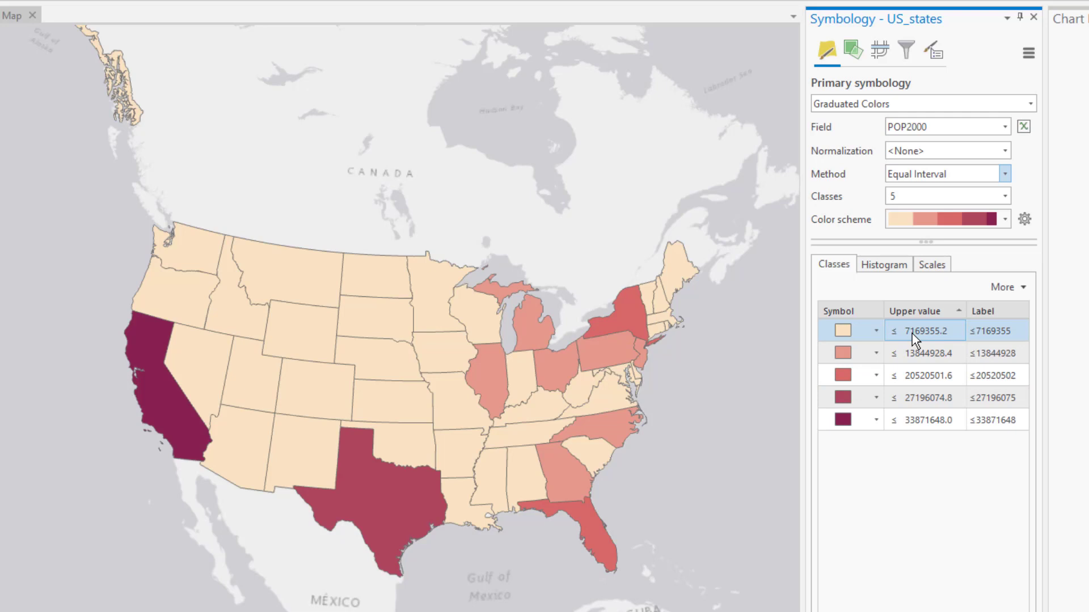
{"action": "left_click", "coordinate": [301, 321]}
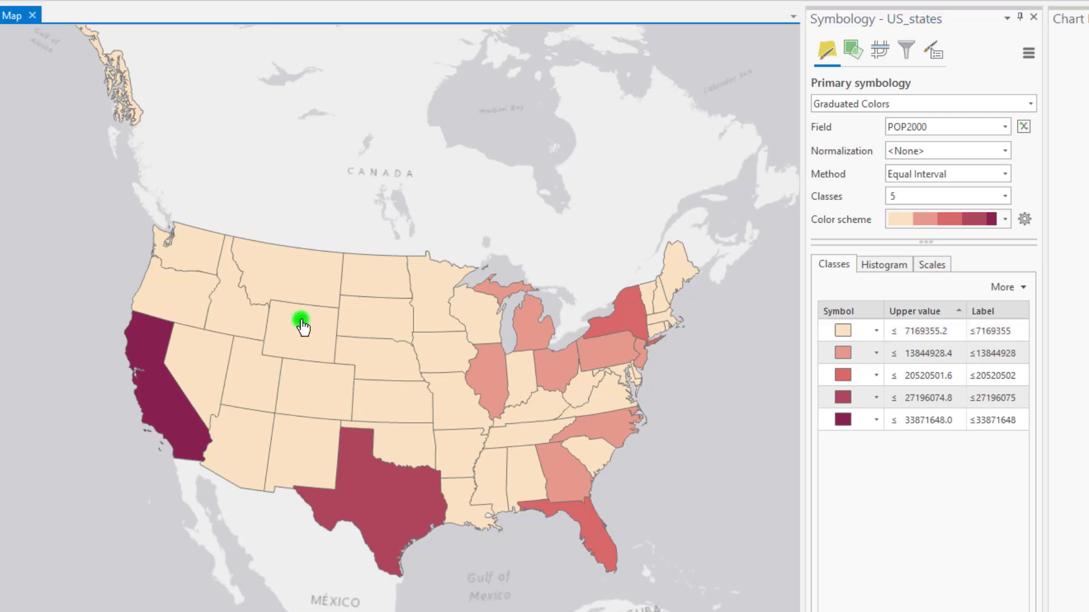
{"action": "scroll", "coordinate": [533, 360], "scroll_direction": "down", "scroll_amount": 2}
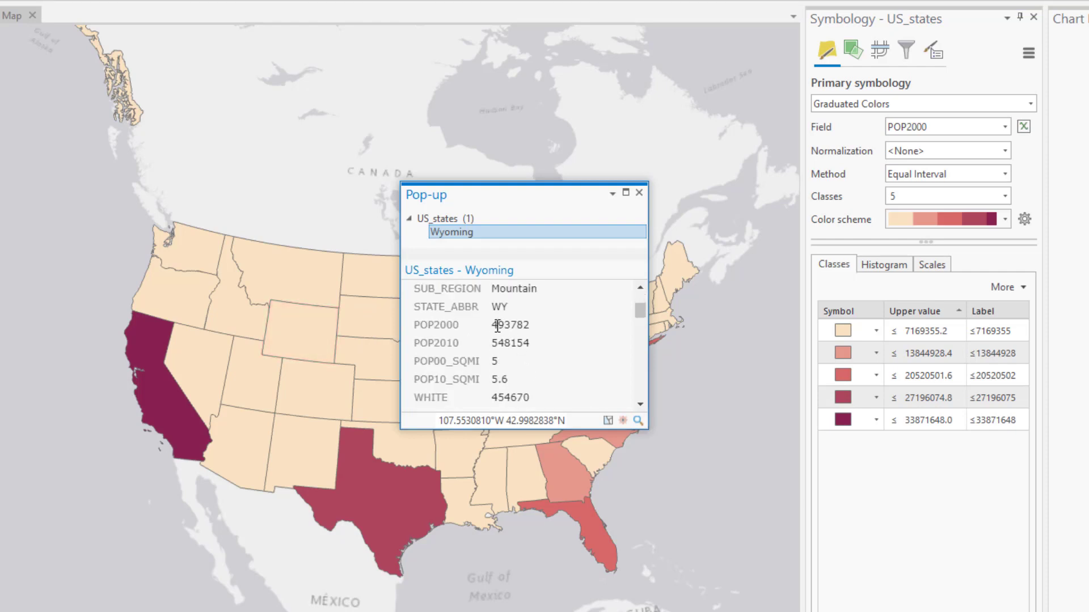
{"action": "mouse_move", "coordinate": [498, 325]}
{"action": "left_mouse_down"}
{"action": "mouse_move", "coordinate": [519, 324]}
{"action": "mouse_move", "coordinate": [492, 325]}
{"action": "left_mouse_up"}
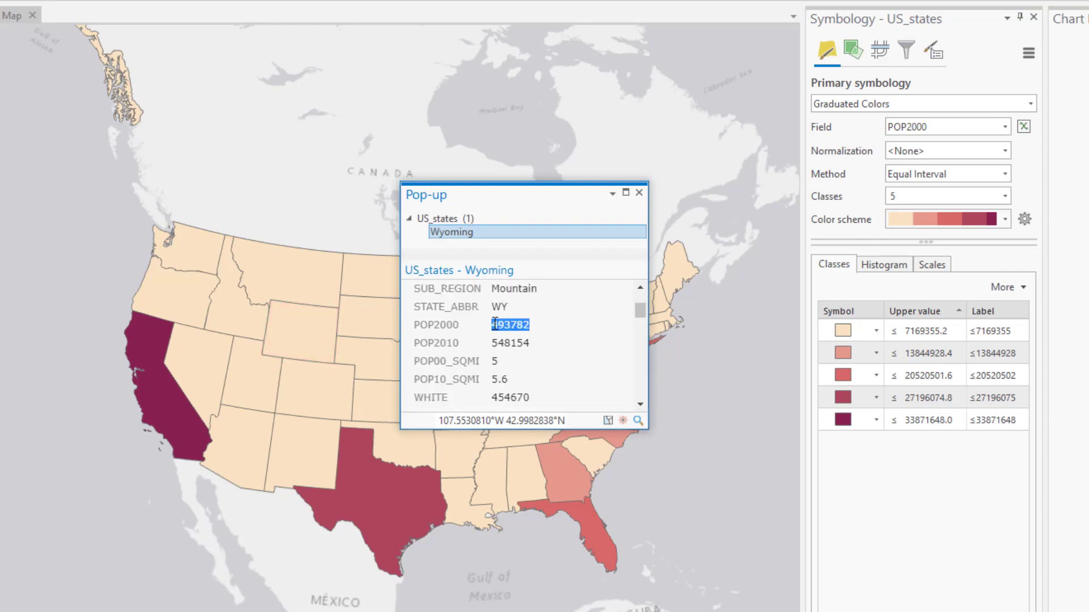
{"action": "left_click", "coordinate": [638, 194]}
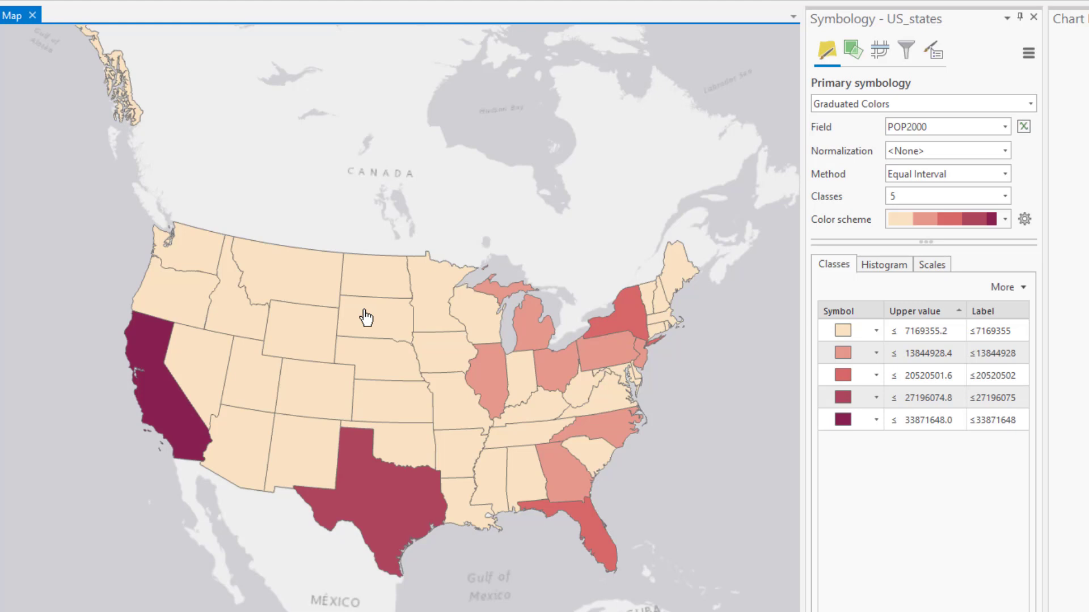
Step: Compare the highest class limit with California's POP2000 value in its map pop-up
{"action": "left_click", "coordinate": [1015, 423]}
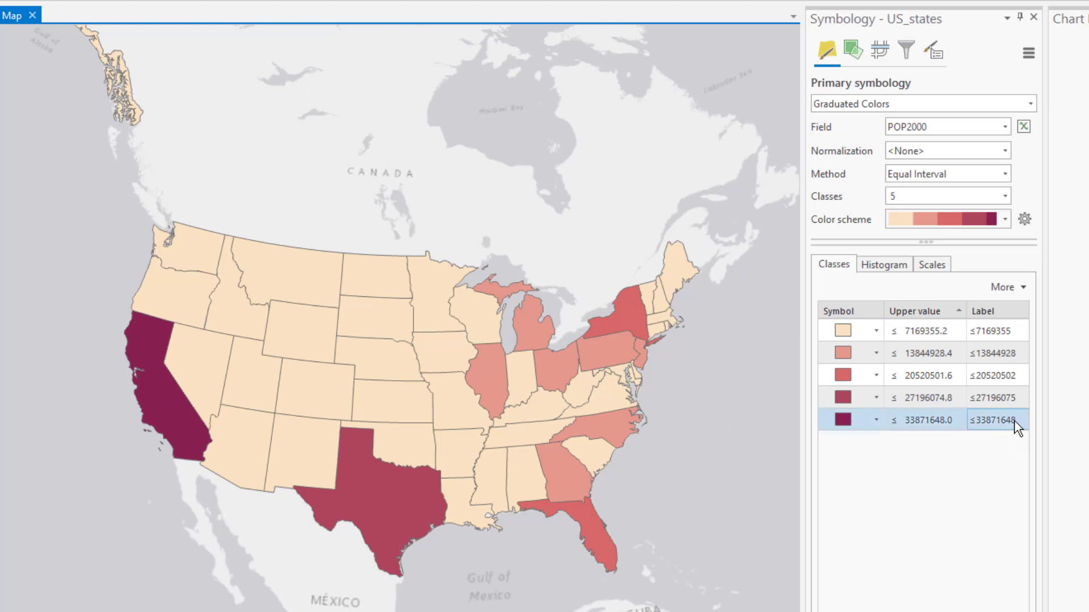
{"action": "left_click", "coordinate": [176, 411]}
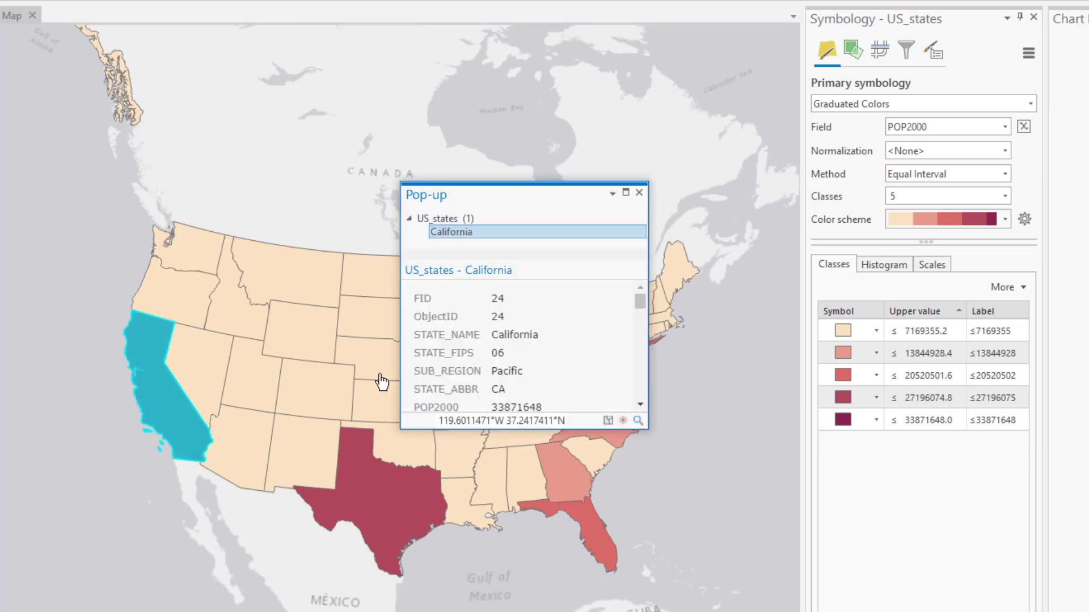
{"action": "scroll", "coordinate": [481, 345], "scroll_direction": "down", "scroll_amount": 3}
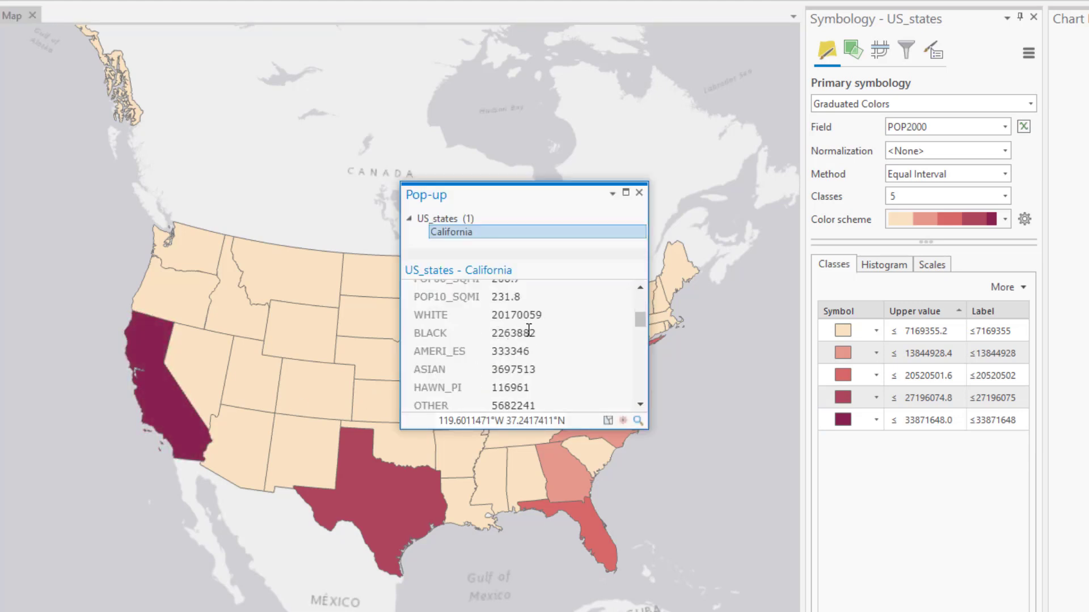
{"action": "scroll", "coordinate": [529, 330], "scroll_direction": "up", "scroll_amount": 2}
{"action": "left_click_drag", "start_coordinate": [544, 326], "coordinate": [497, 319]}
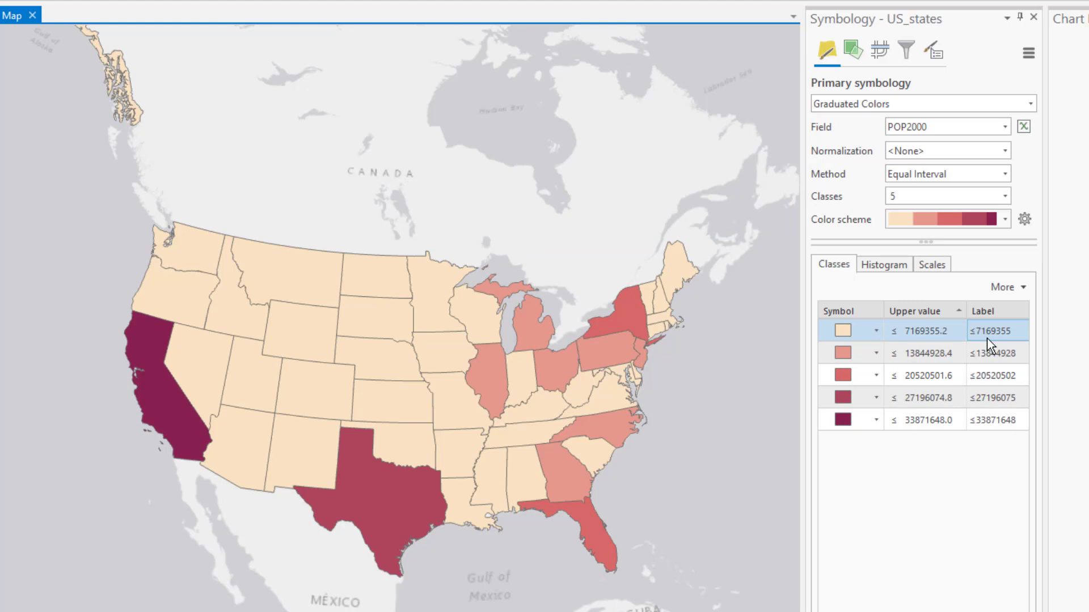
Step: Show the class histogram and move the lowest class break slightly to about 7240828
{"action": "left_click", "coordinate": [930, 337]}
{"action": "left_click", "coordinate": [930, 337]}
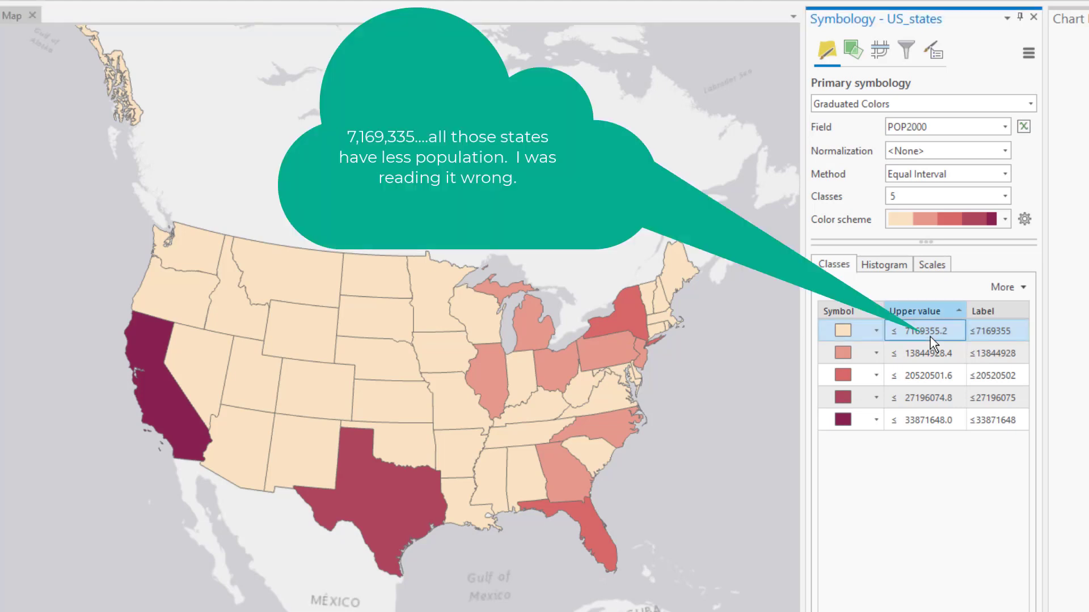
{"action": "left_click", "coordinate": [885, 266]}
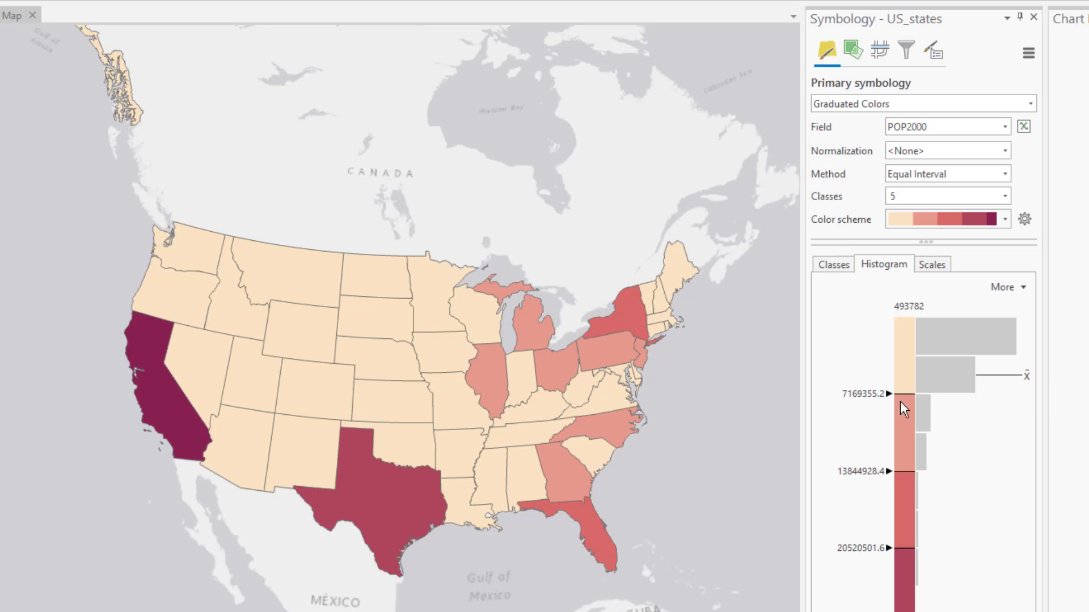
{"action": "left_click_drag", "start_coordinate": [889, 393], "coordinate": [888, 394]}
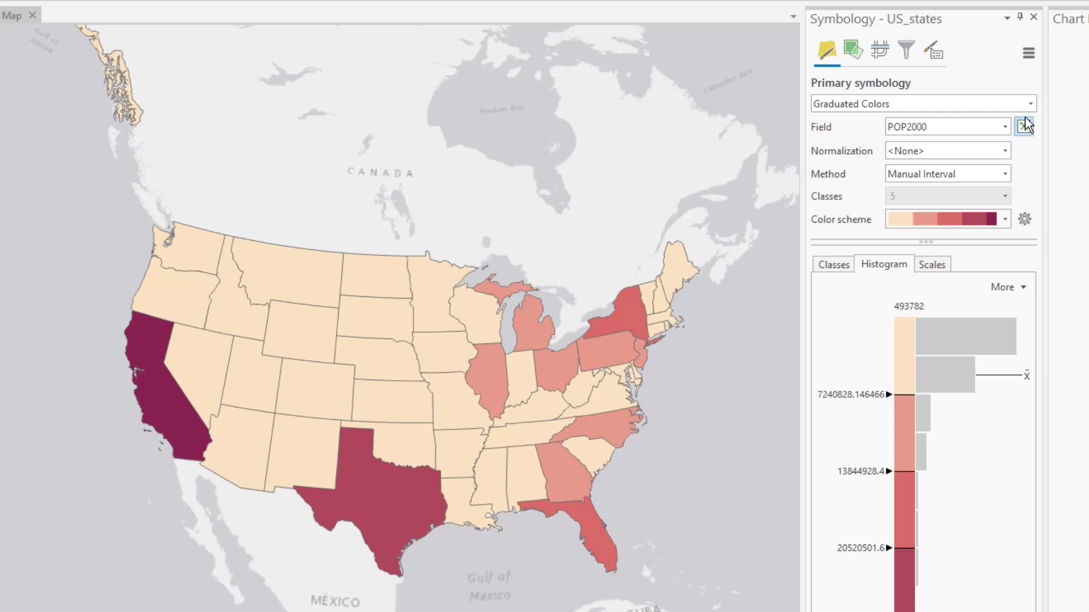
{"action": "left_click", "coordinate": [967, 174]}
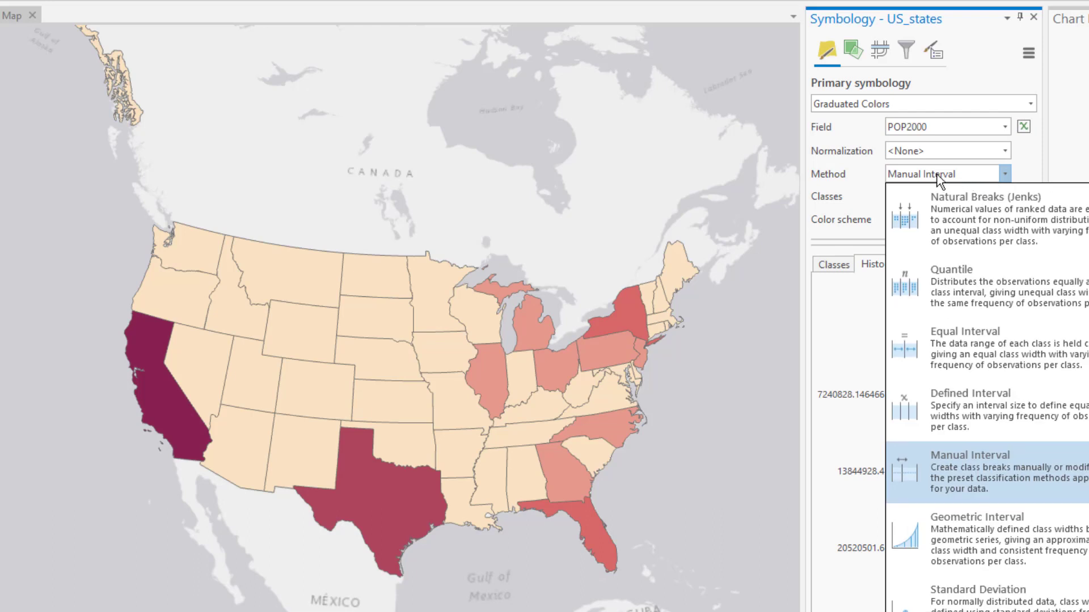
{"action": "left_click", "coordinate": [1039, 169]}
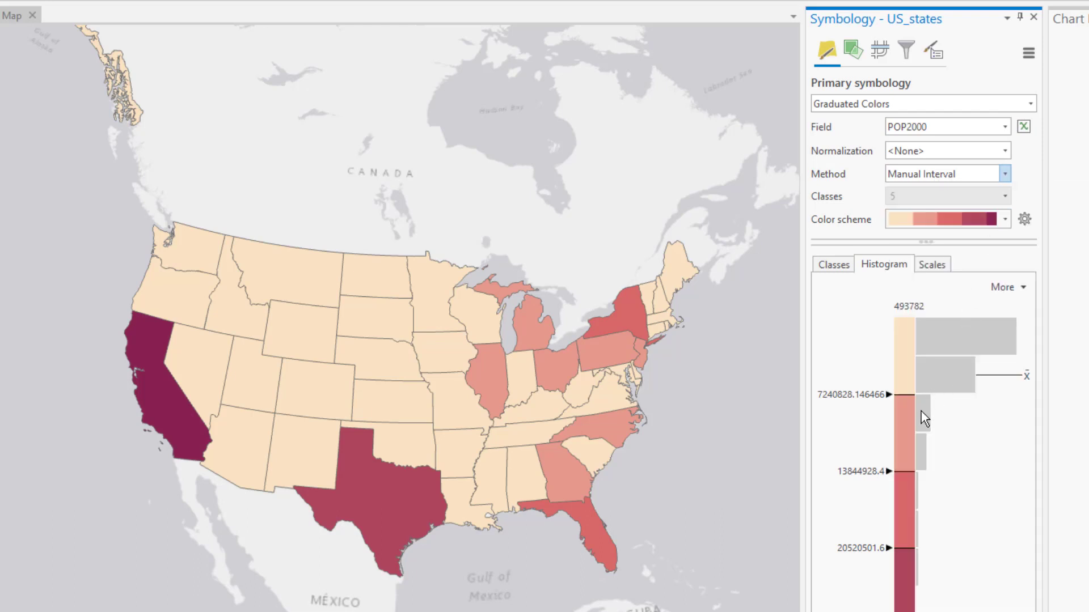
{"action": "double_click", "coordinate": [853, 394]}
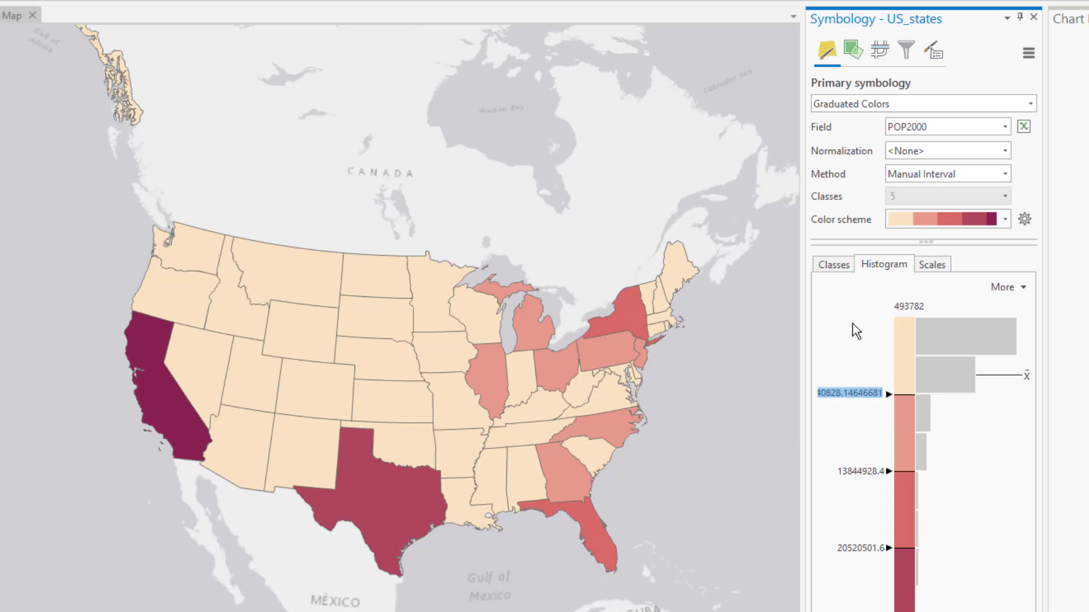
Step: Return to the class list and set the first class's upper value to 1,000,000
{"action": "left_click", "coordinate": [849, 270]}
{"action": "left_click", "coordinate": [928, 334]}
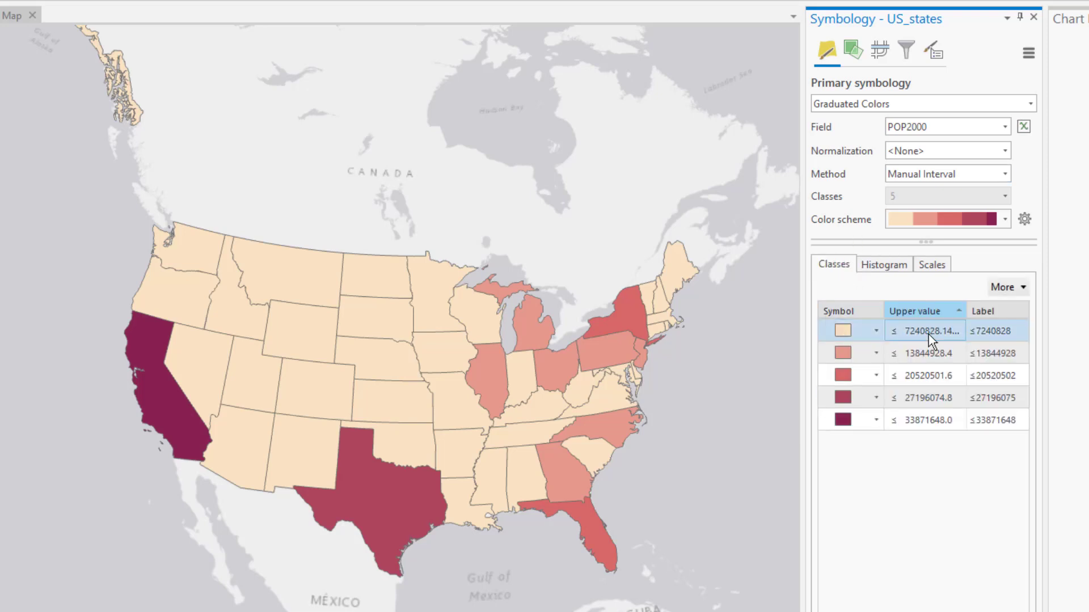
{"action": "left_click", "coordinate": [924, 332]}
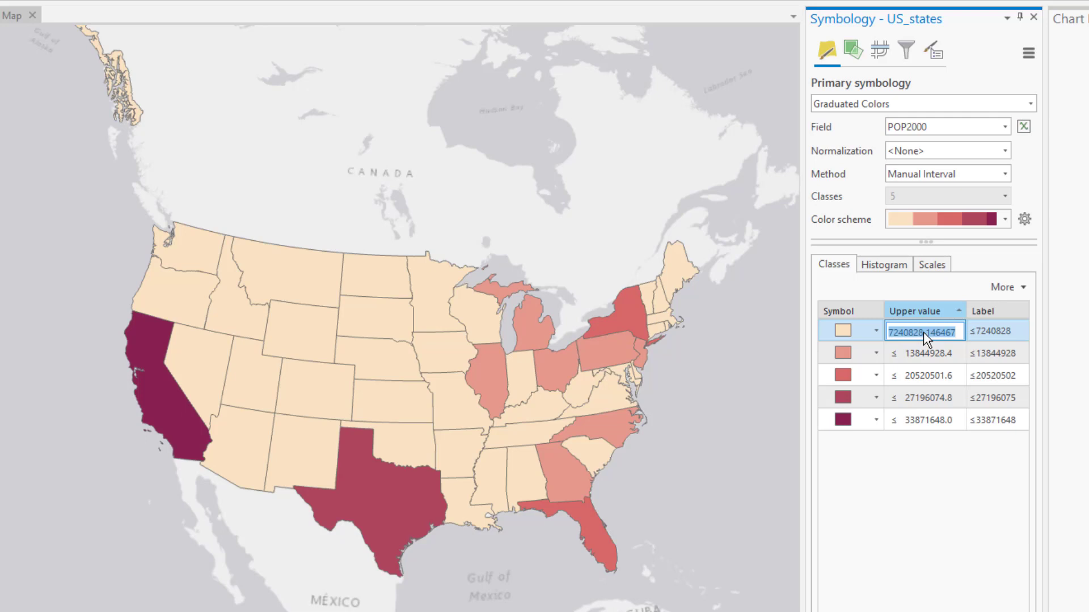
{"action": "type", "text": "1,000,000"}
{"action": "key", "text": "Return"}
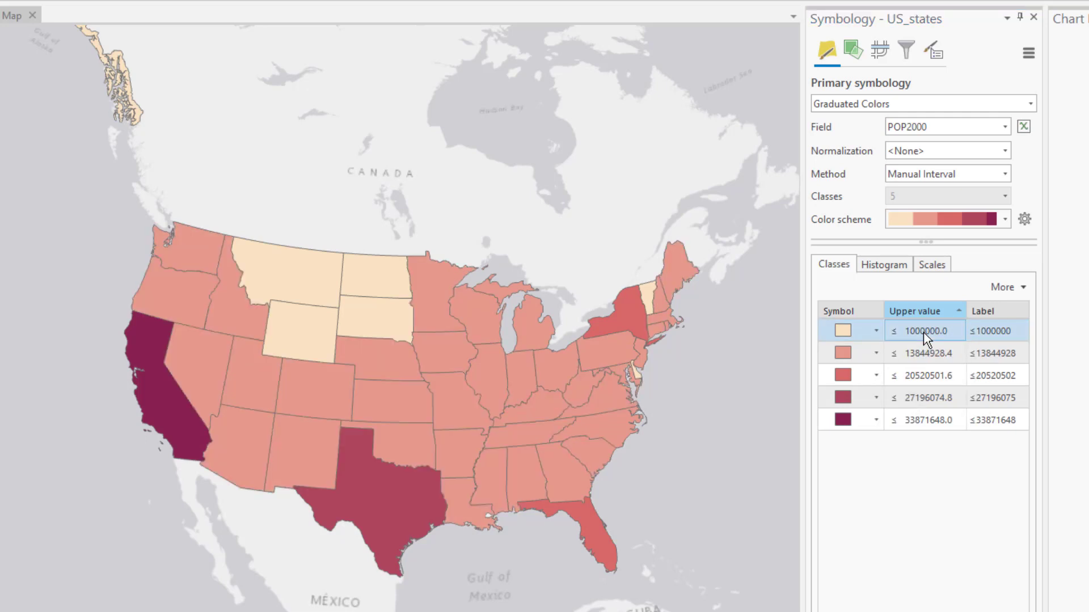
Step: Set the second class's upper value to 2,000,000
{"action": "left_click", "coordinate": [923, 352]}
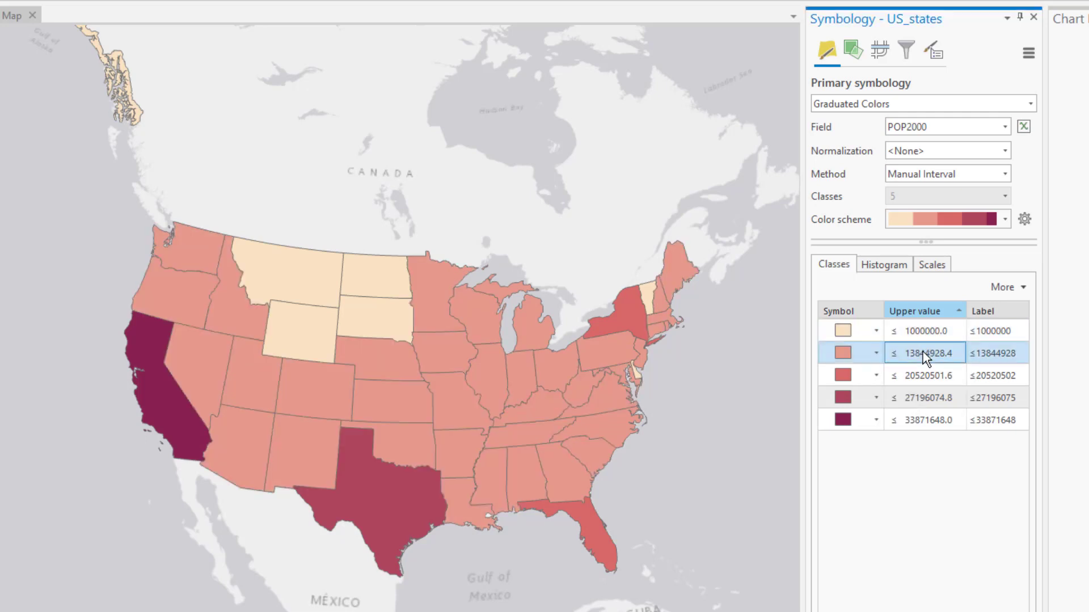
{"action": "left_click", "coordinate": [923, 352]}
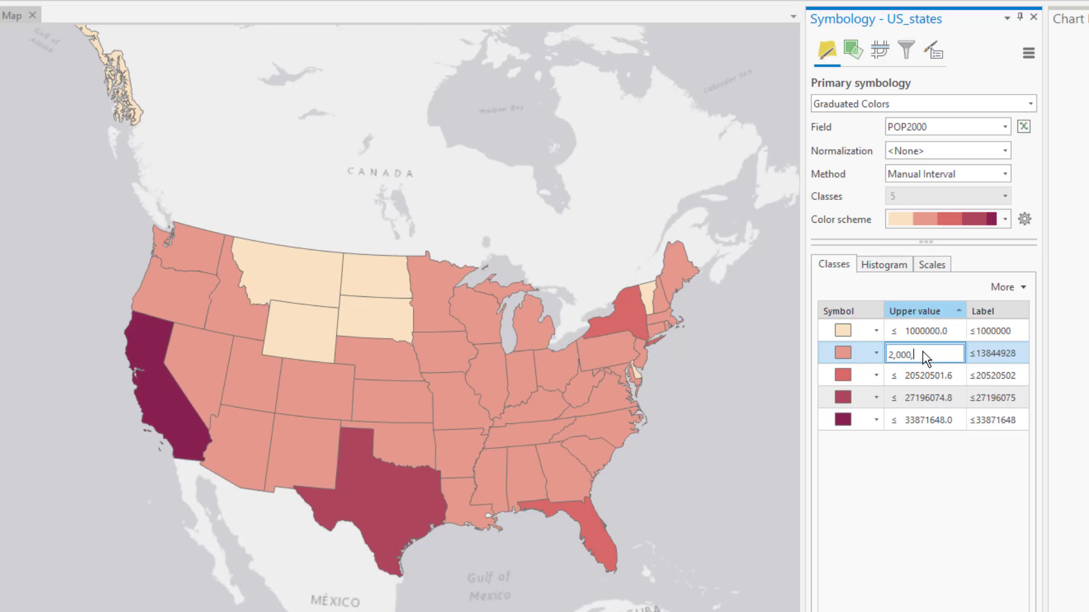
{"action": "type", "text": "2,000,000"}
{"action": "key", "text": "Return"}
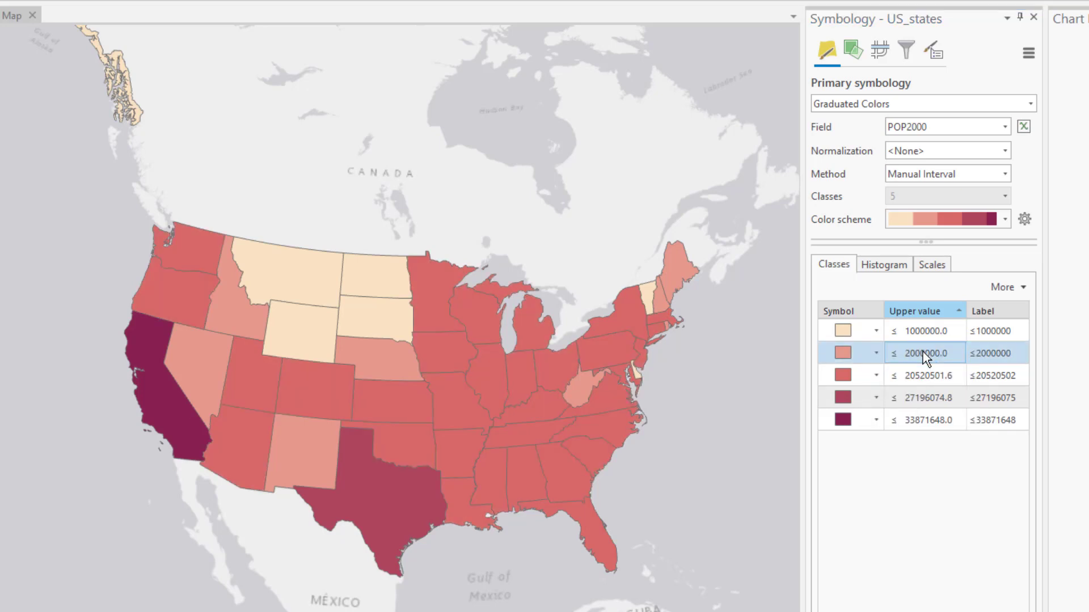
Step: Set the third class's upper value to 5000000
{"action": "left_click", "coordinate": [921, 372]}
{"action": "left_click", "coordinate": [921, 373]}
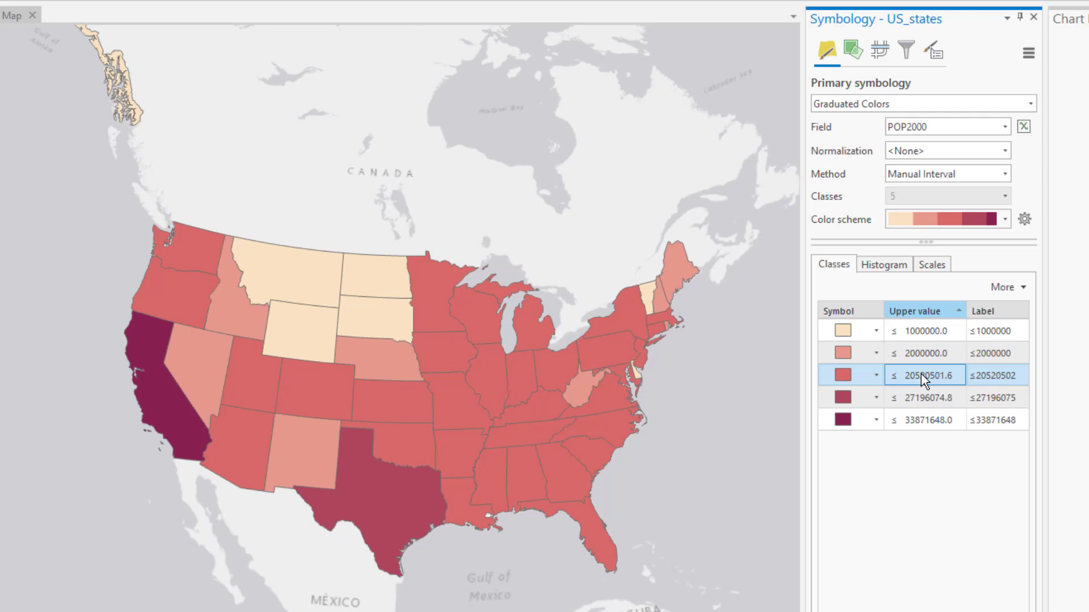
{"action": "left_click", "coordinate": [921, 373]}
{"action": "type", "text": "5000000"}
{"action": "key", "text": "Return"}
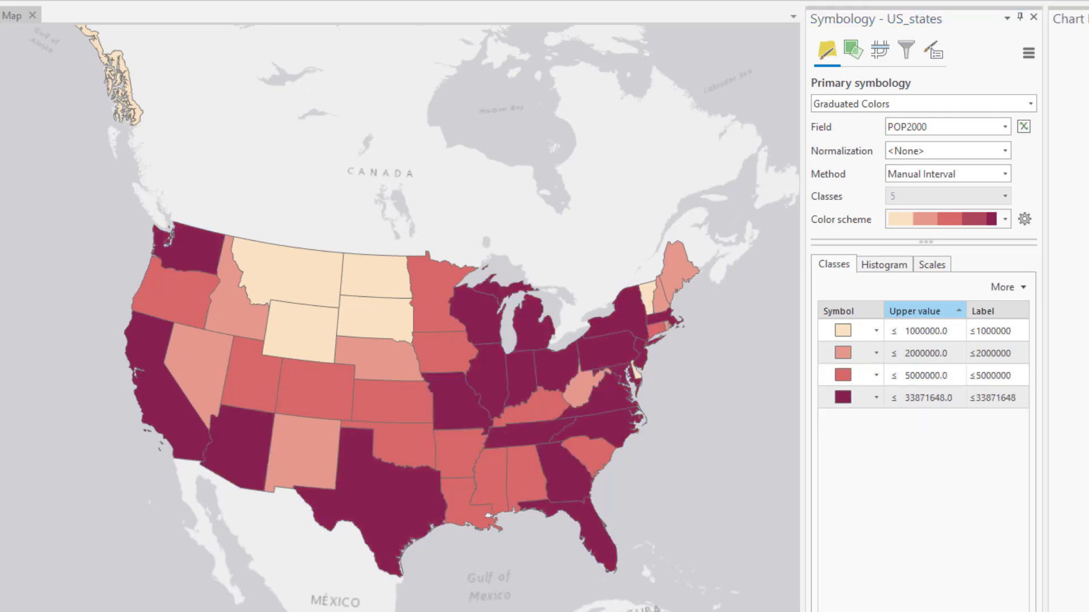
{"action": "left_click", "coordinate": [903, 399]}
{"action": "left_click", "coordinate": [883, 349]}
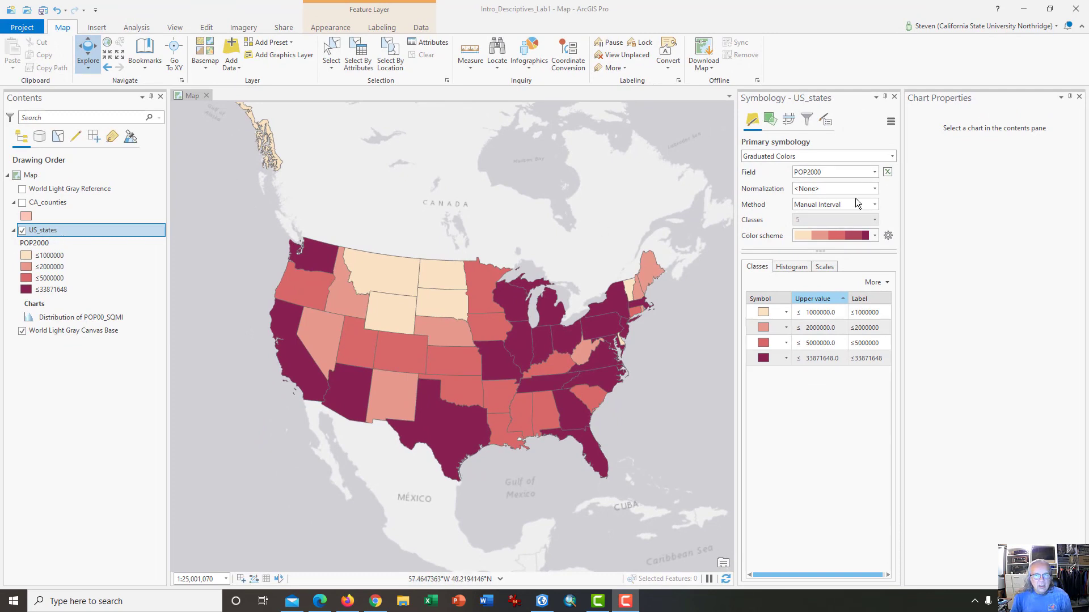
Step: Close the chart properties and open the attribute table of the US_states layer
{"action": "left_click", "coordinate": [1080, 98]}
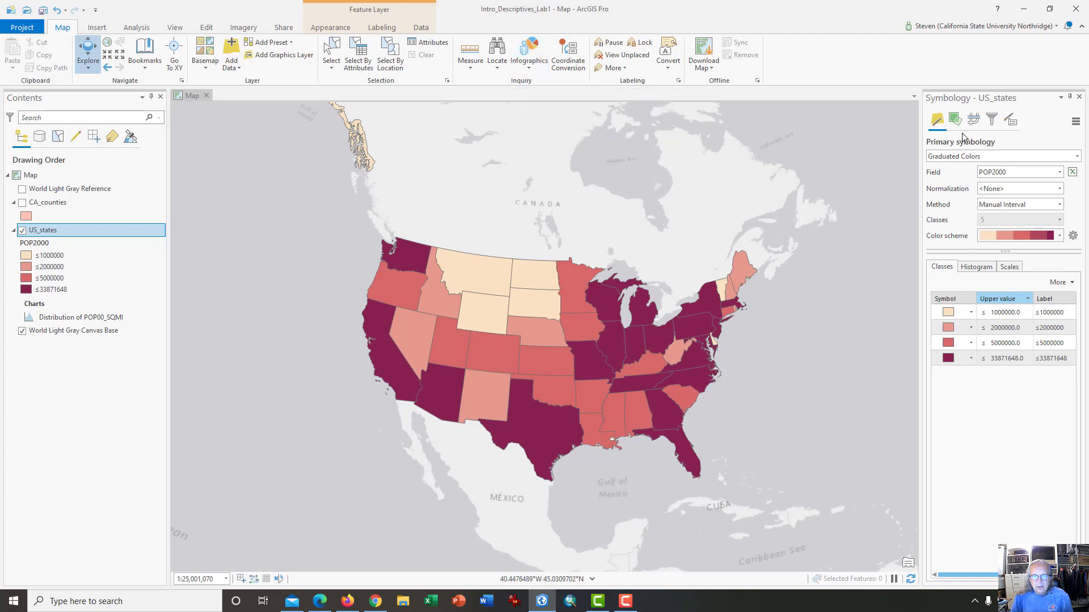
{"action": "right_click", "coordinate": [90, 230]}
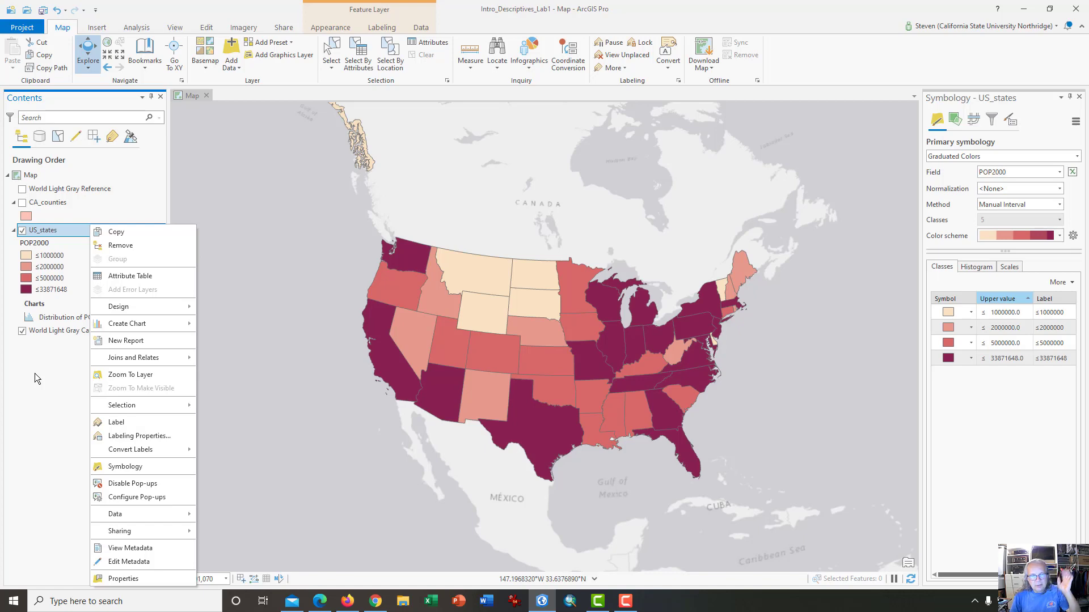
{"action": "left_click", "coordinate": [134, 278]}
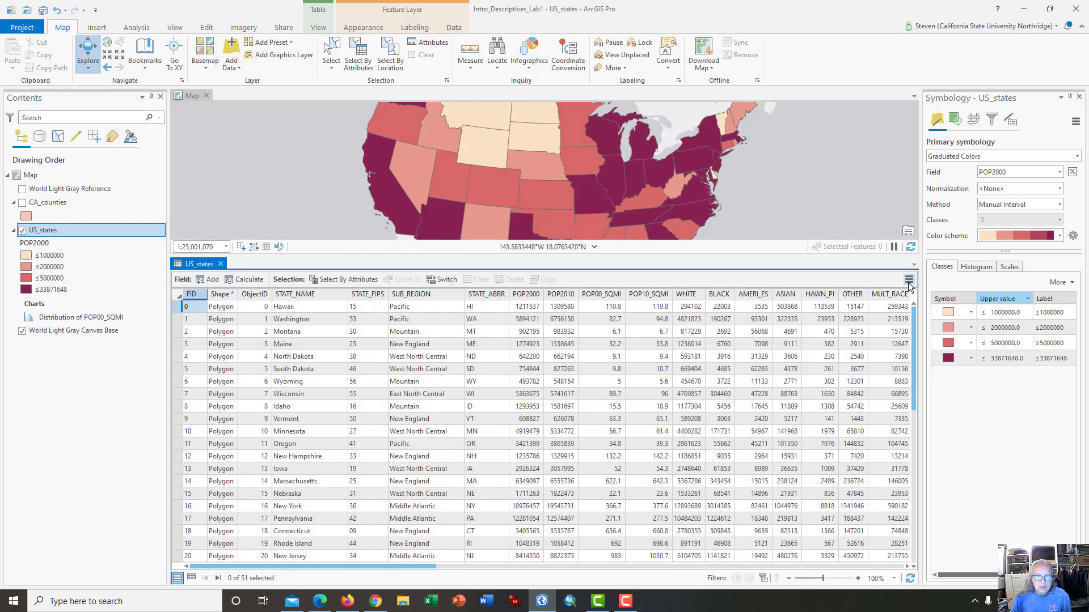
Step: Open the Export Table tool for the US_states layer
{"action": "left_click", "coordinate": [908, 281]}
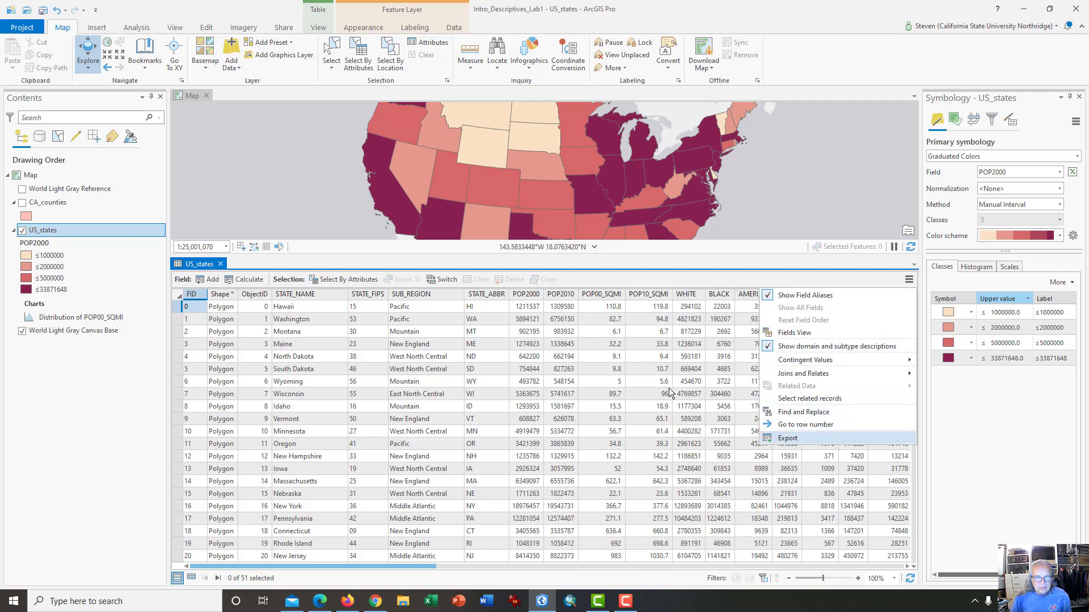
{"action": "right_click", "coordinate": [59, 230]}
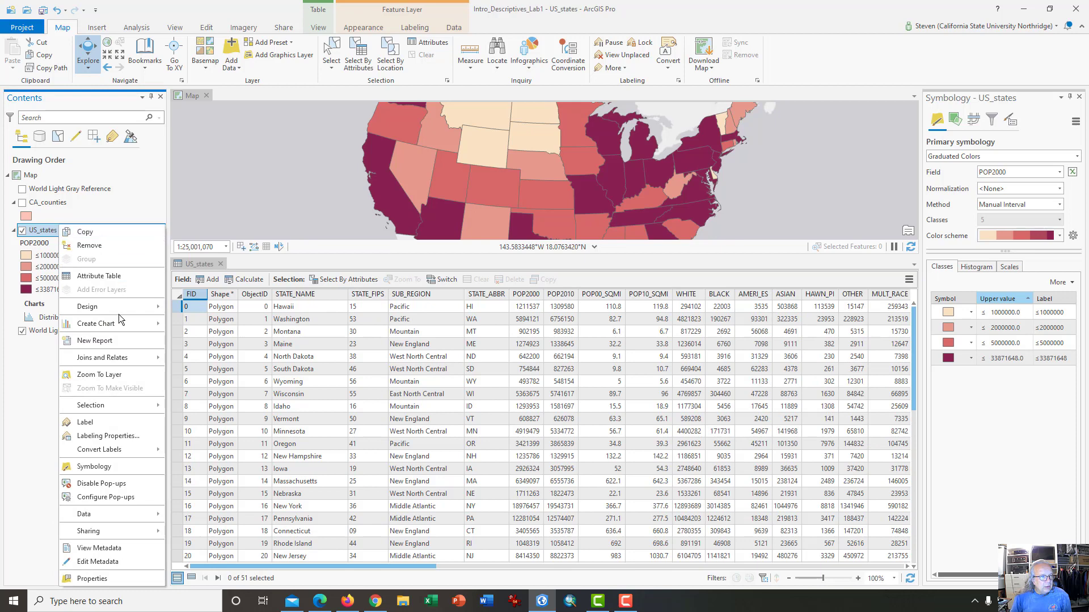
{"action": "mouse_move", "coordinate": [153, 518]}
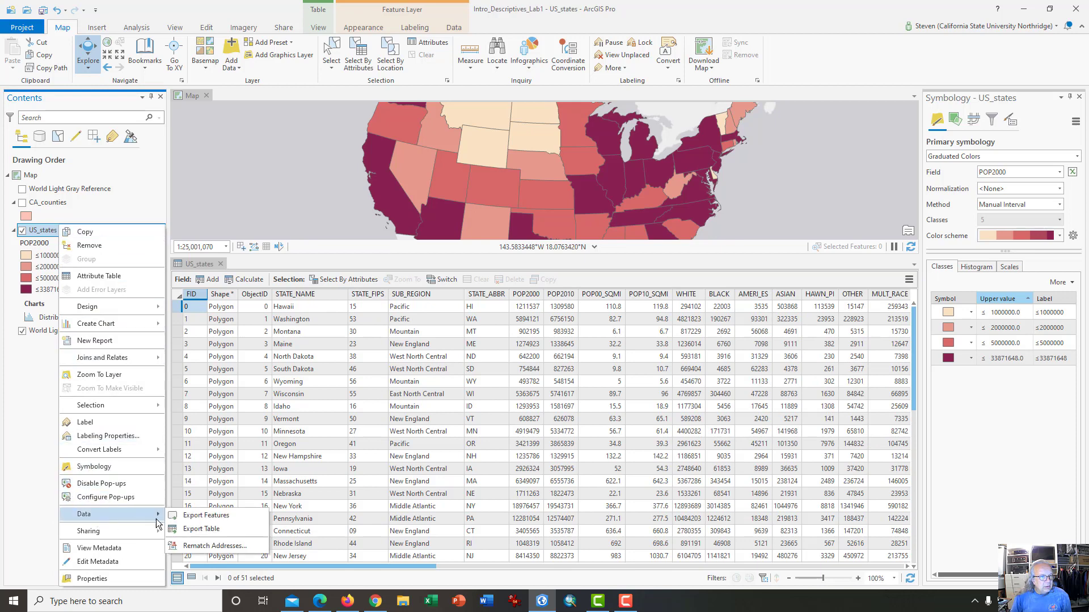
{"action": "left_click", "coordinate": [202, 529]}
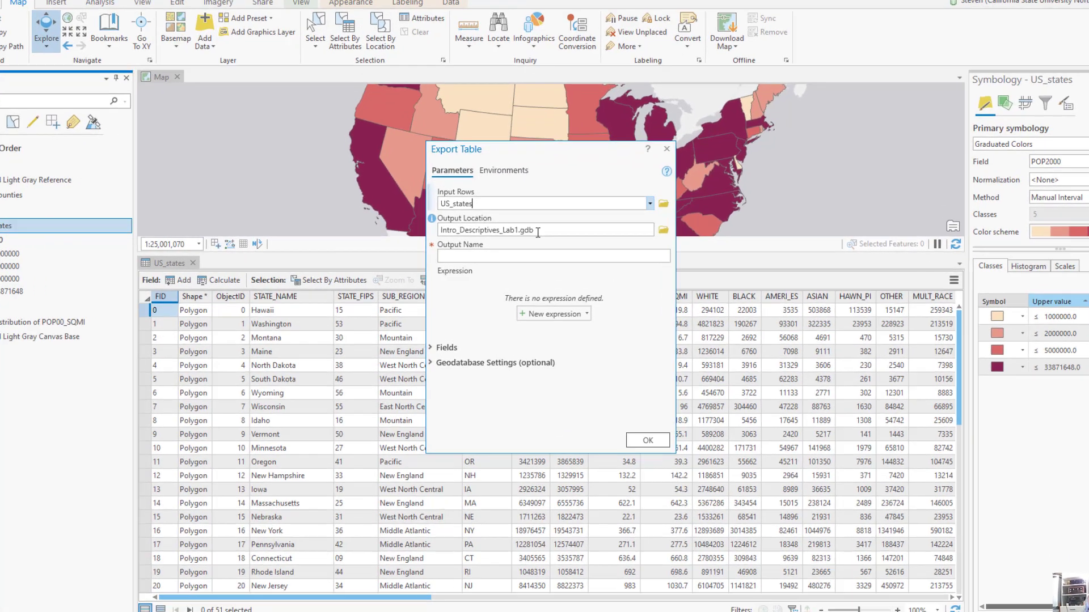
Step: Set the export's output location to the ArcGIS folder inside the computer's Documents folder
{"action": "left_click_drag", "start_coordinate": [535, 234], "coordinate": [531, 203]}
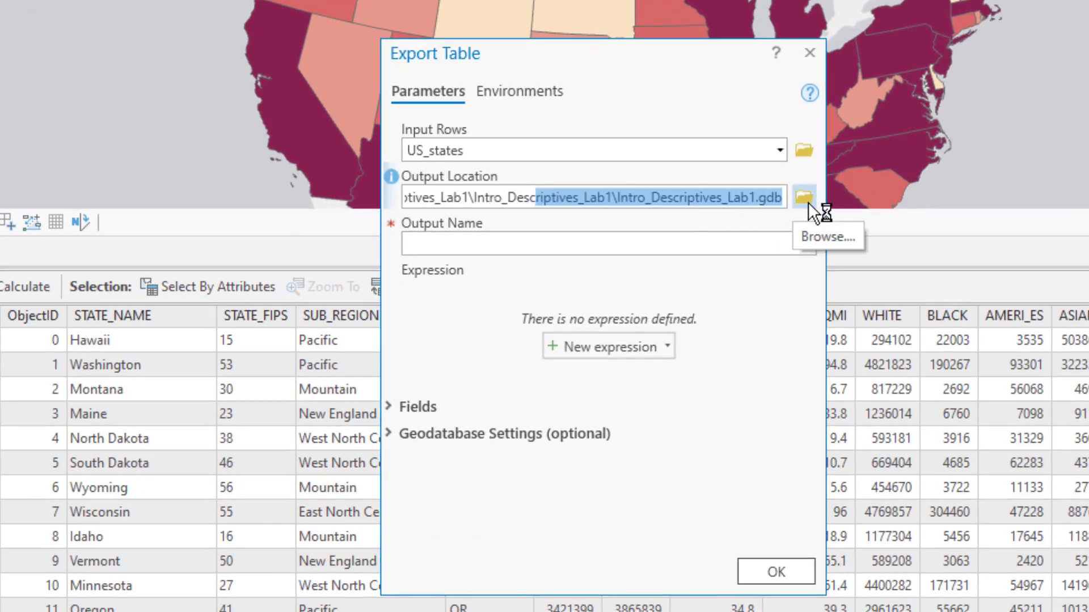
{"action": "left_click", "coordinate": [806, 202]}
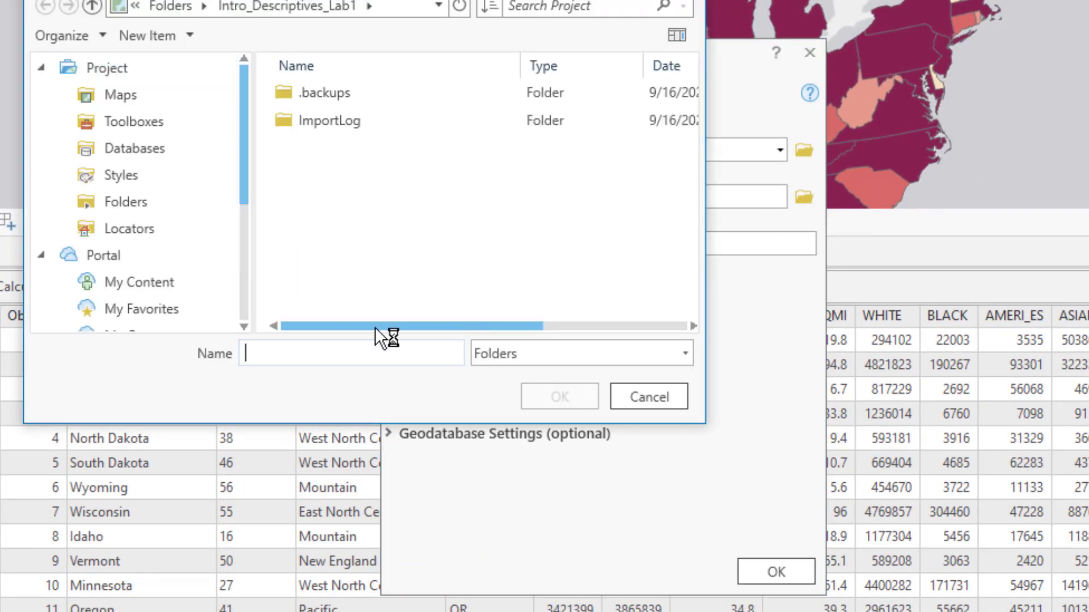
{"action": "scroll", "coordinate": [162, 249], "scroll_direction": "down", "scroll_amount": 3}
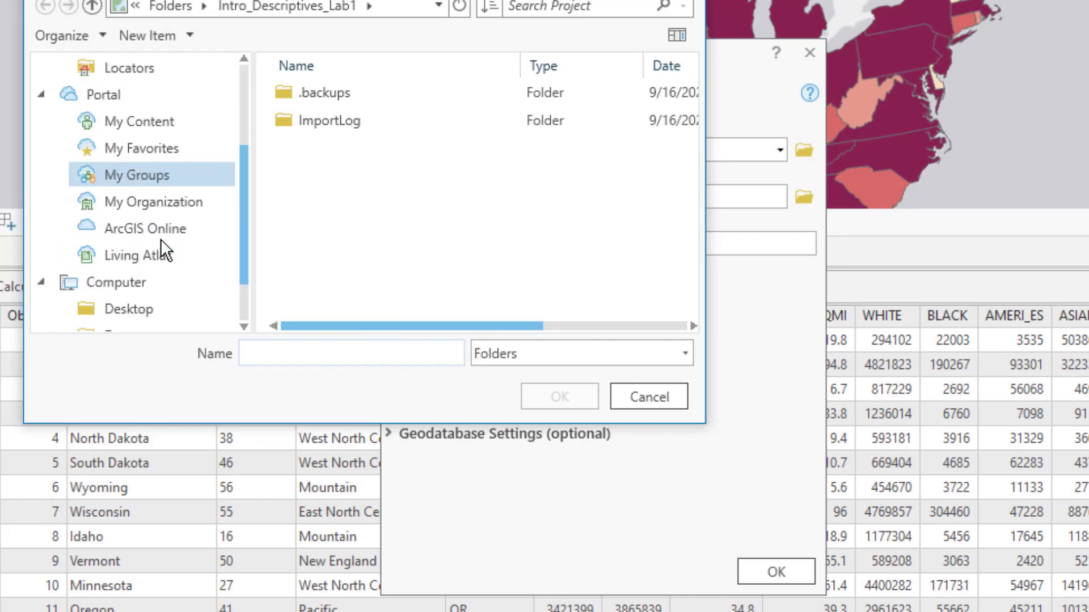
{"action": "left_click", "coordinate": [159, 253]}
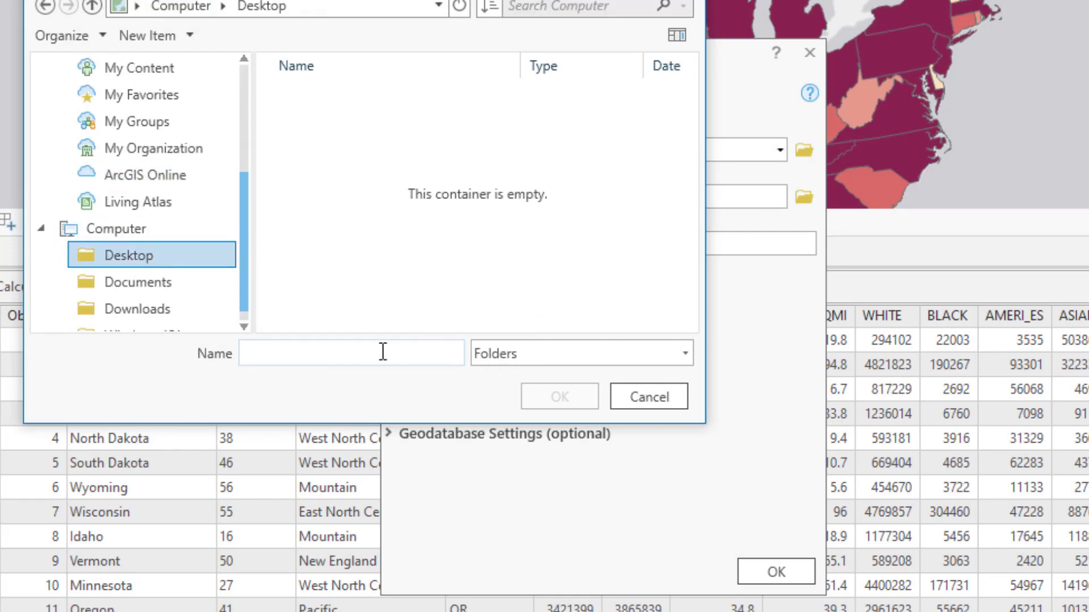
{"action": "left_click", "coordinate": [161, 258]}
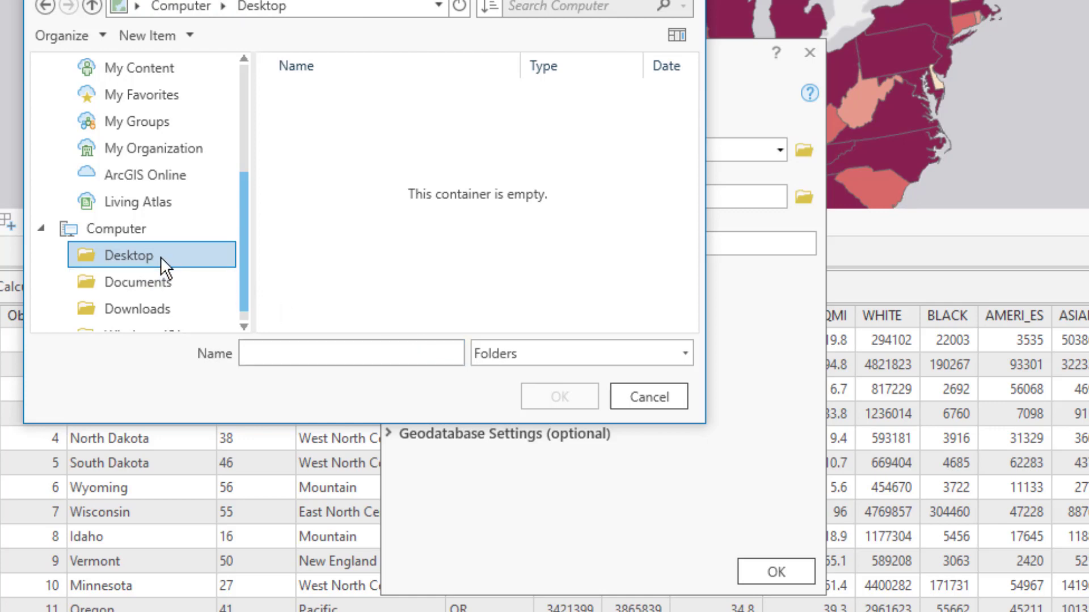
{"action": "left_click", "coordinate": [141, 283]}
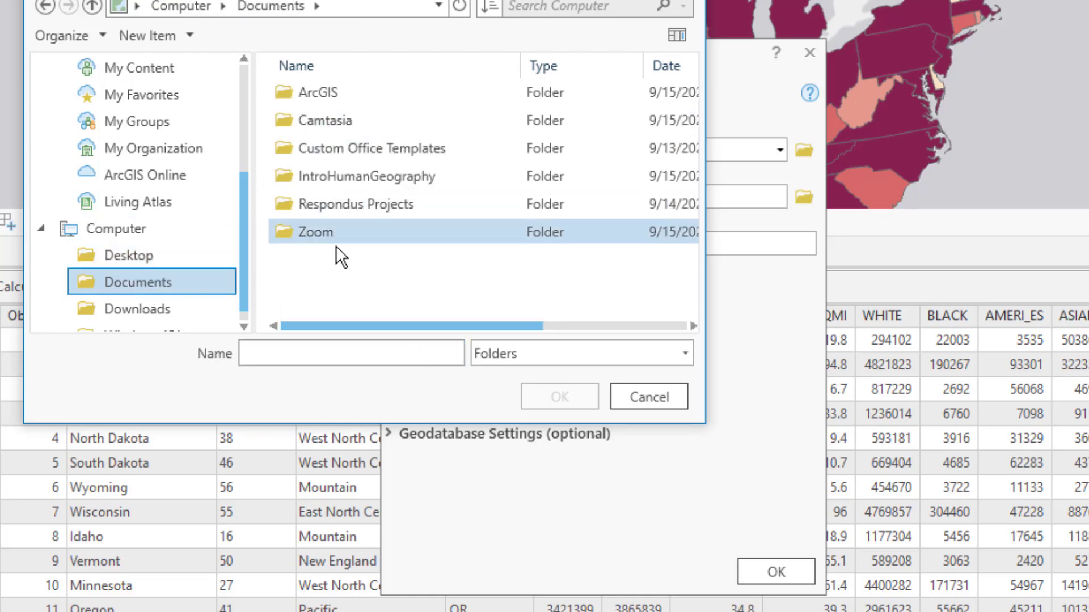
{"action": "left_click", "coordinate": [319, 95]}
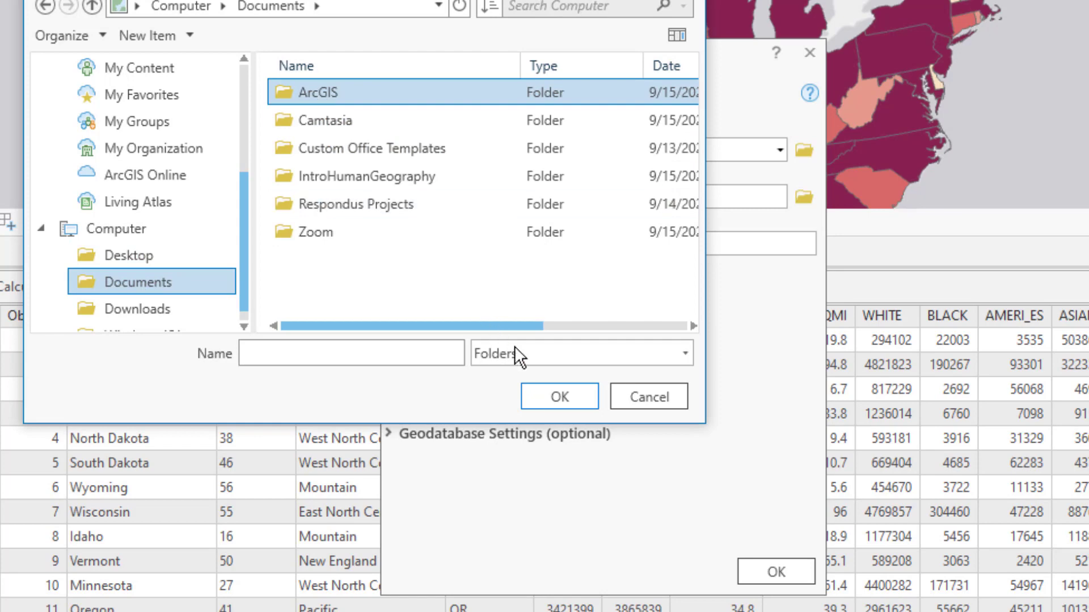
{"action": "left_click", "coordinate": [548, 398]}
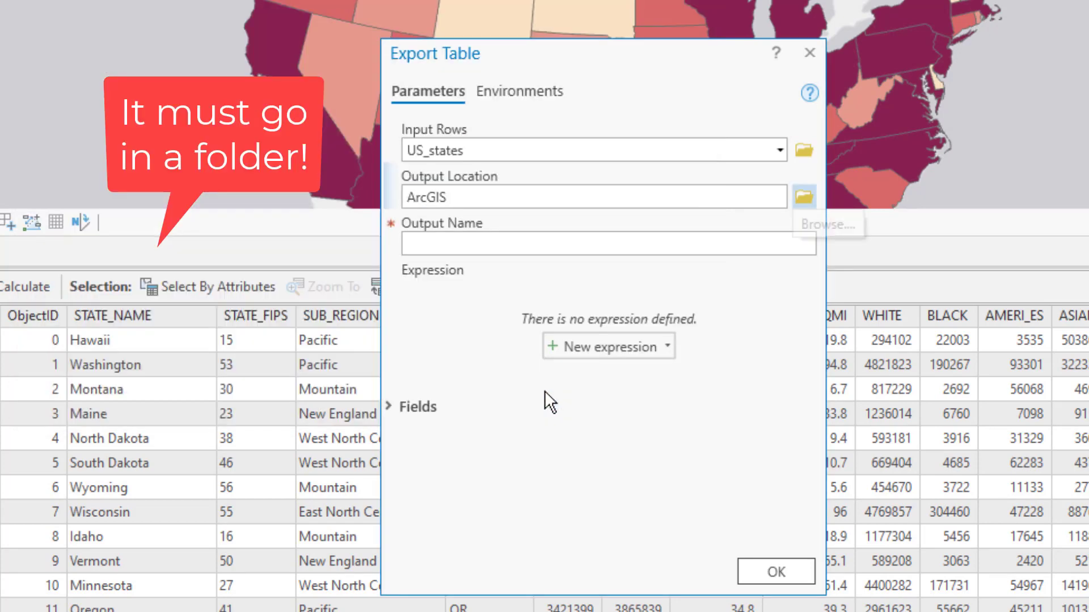
Step: Name the output table "US State Data" and run the export
{"action": "left_click", "coordinate": [506, 250]}
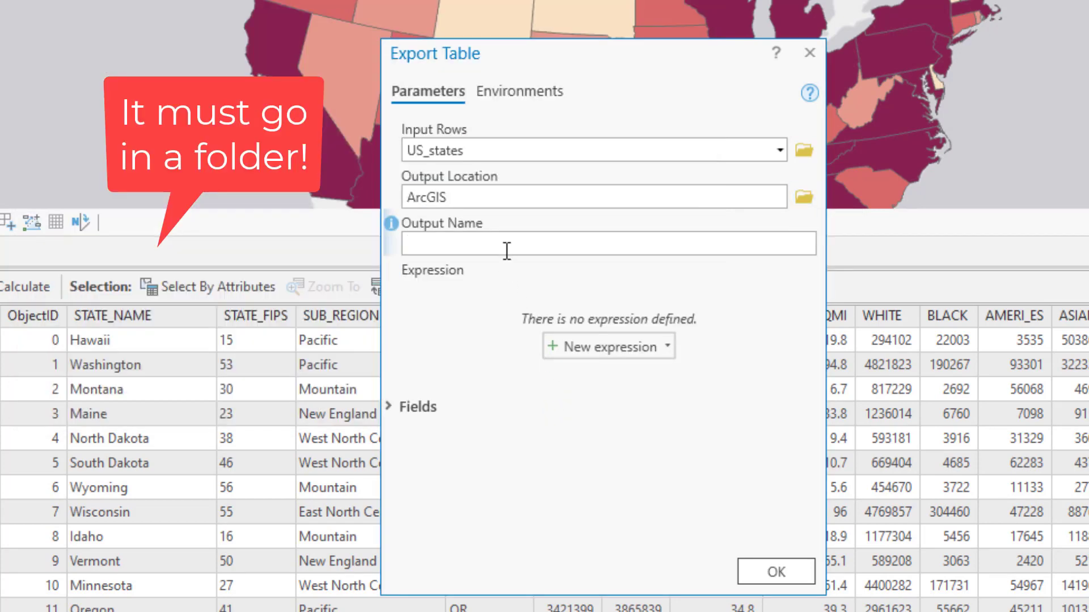
{"action": "type", "text": "US St"}
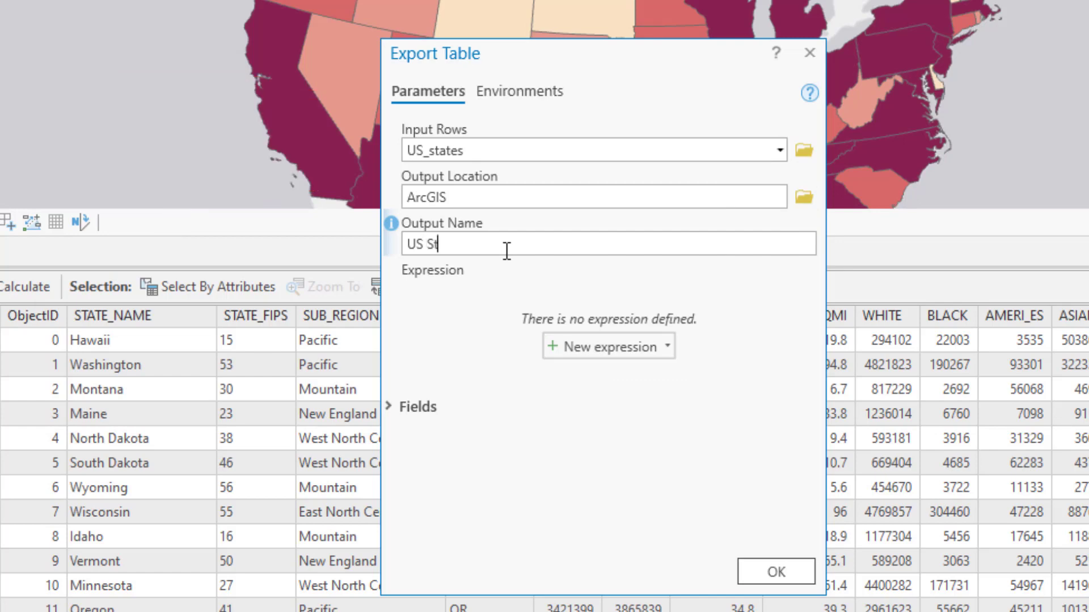
{"action": "type", "text": "ate Data"}
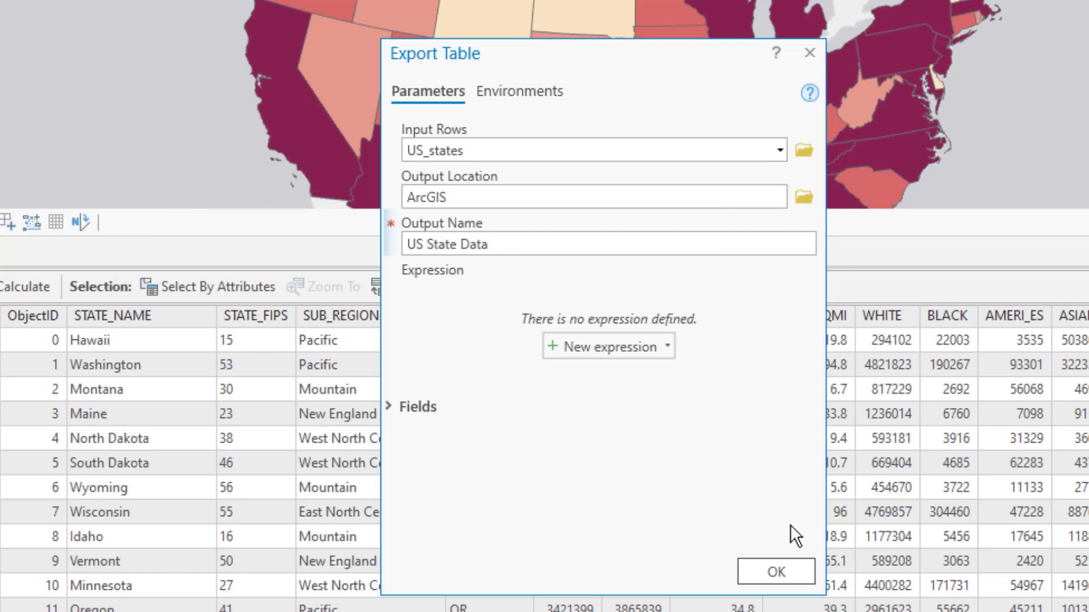
{"action": "left_click", "coordinate": [776, 572]}
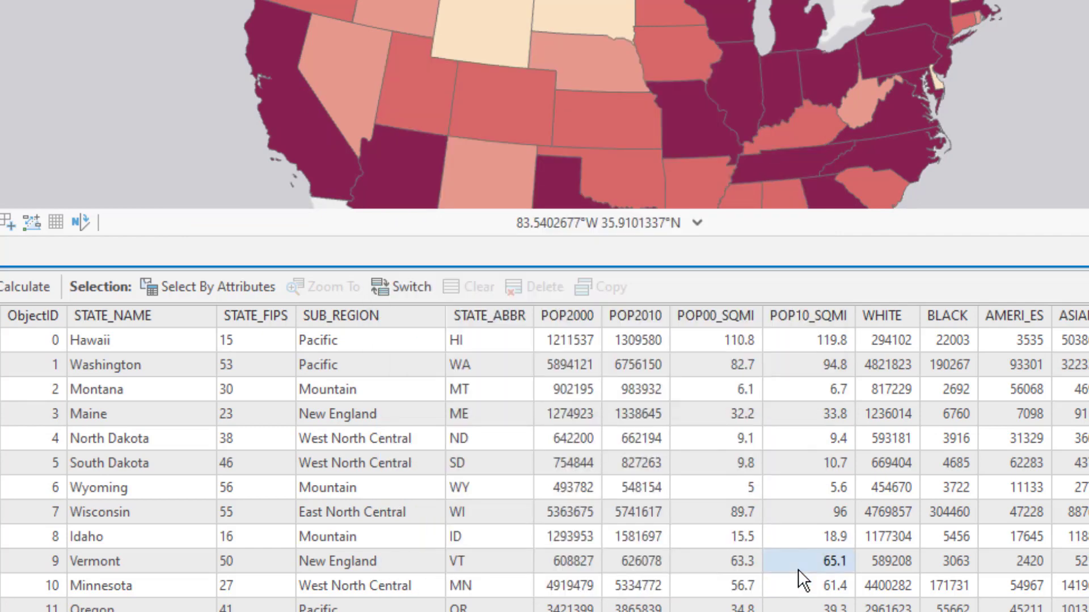